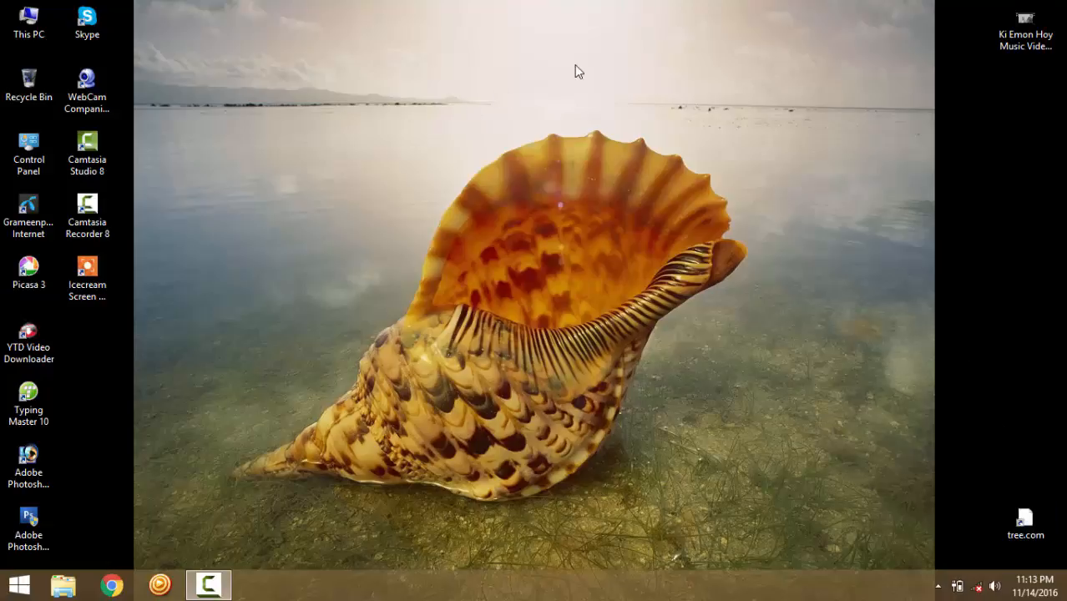
Step: Start Microsoft Word 2007 and open the document "to spend a few days with you at your village home.docx" from Documents
{"action": "key", "text": "super"}
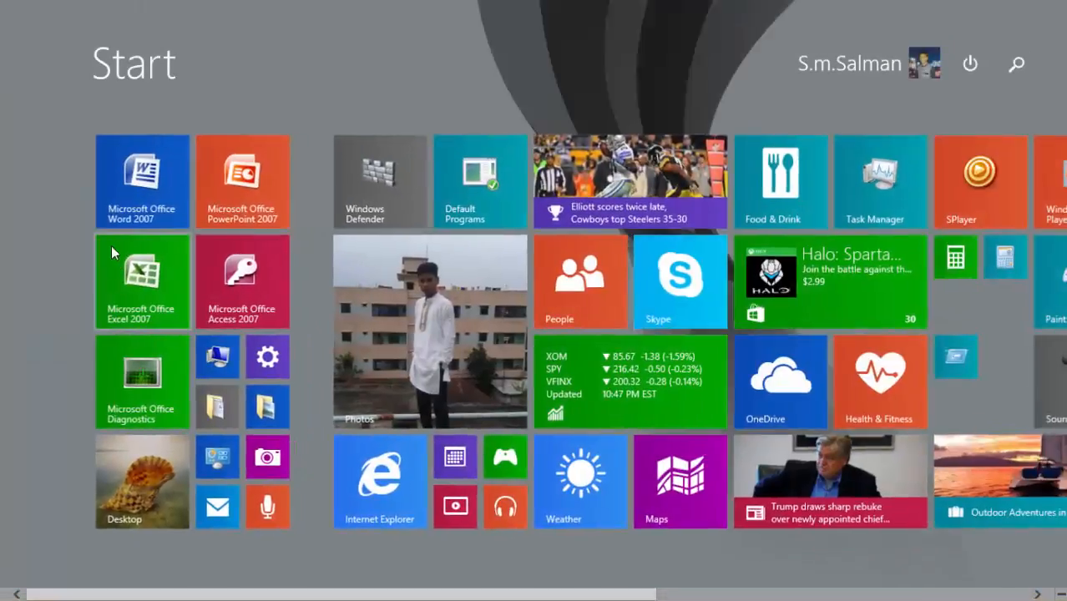
{"action": "left_click", "coordinate": [124, 215]}
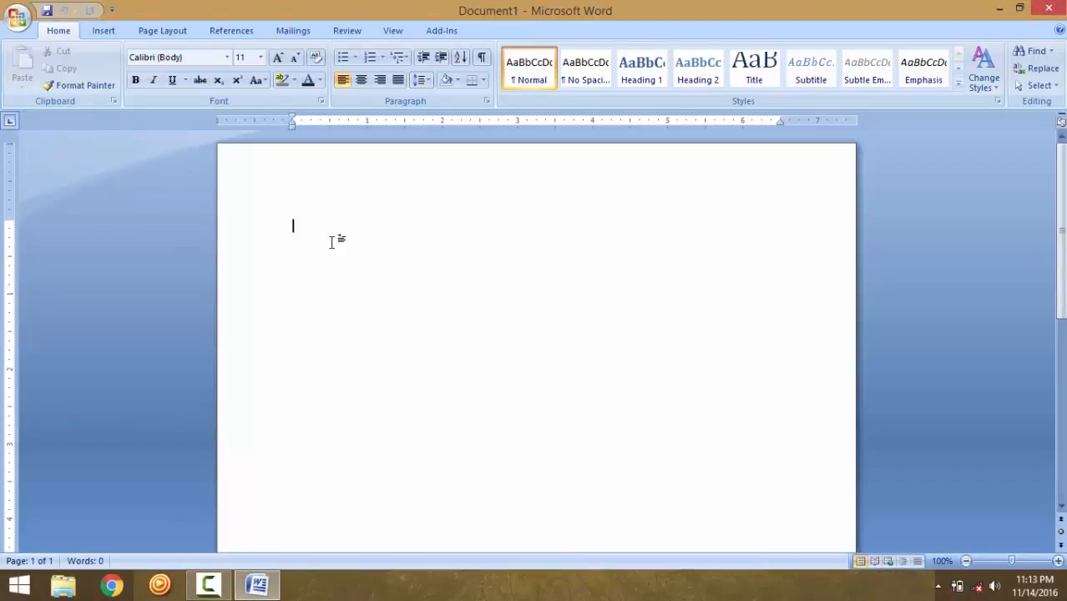
{"action": "left_click", "coordinate": [18, 20]}
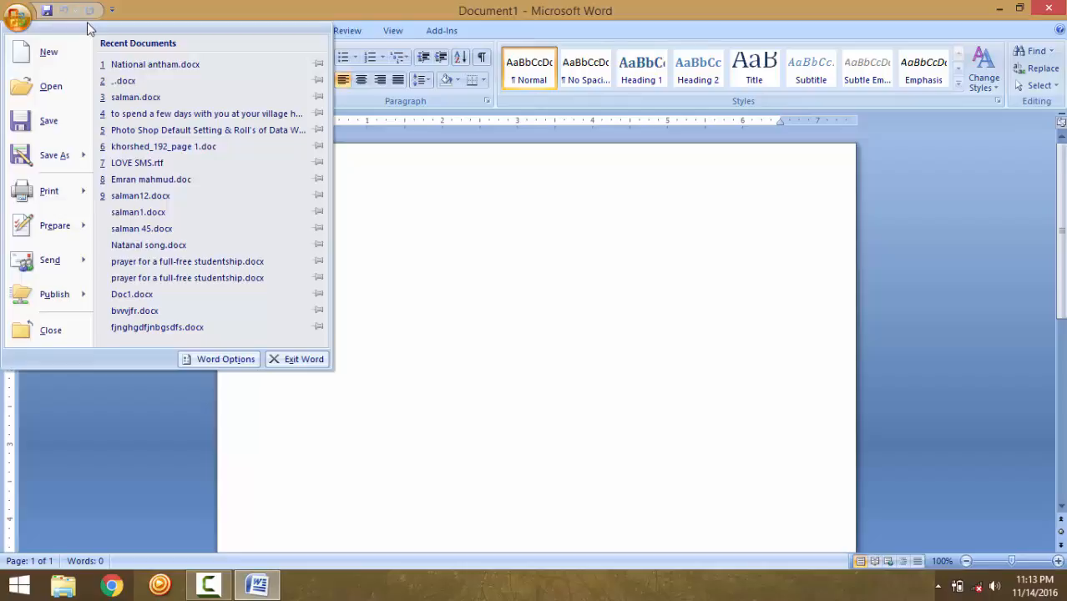
{"action": "left_click", "coordinate": [50, 84]}
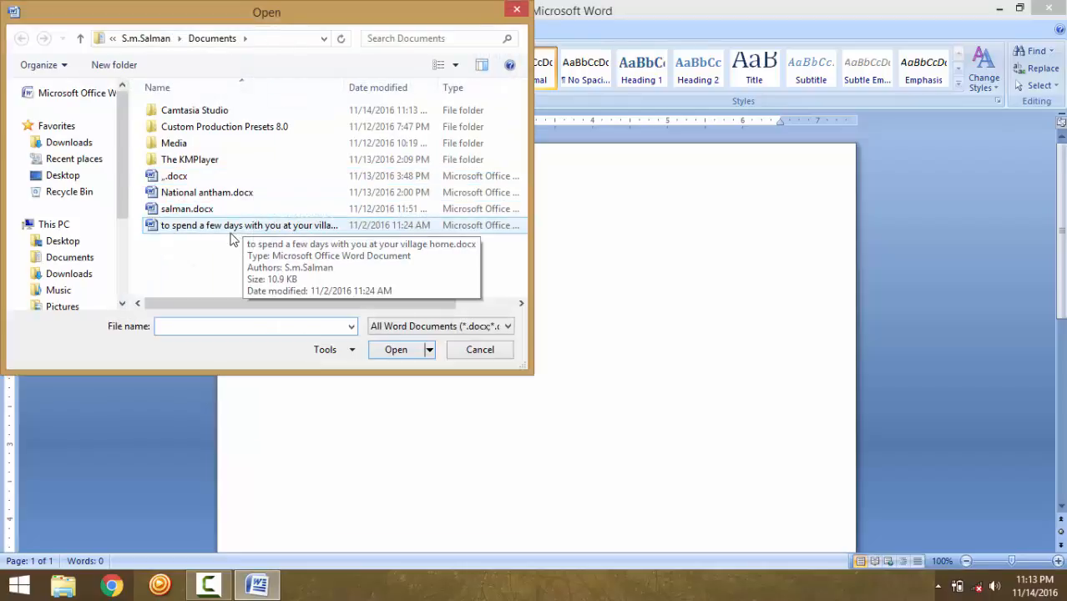
{"action": "double_click", "coordinate": [237, 228]}
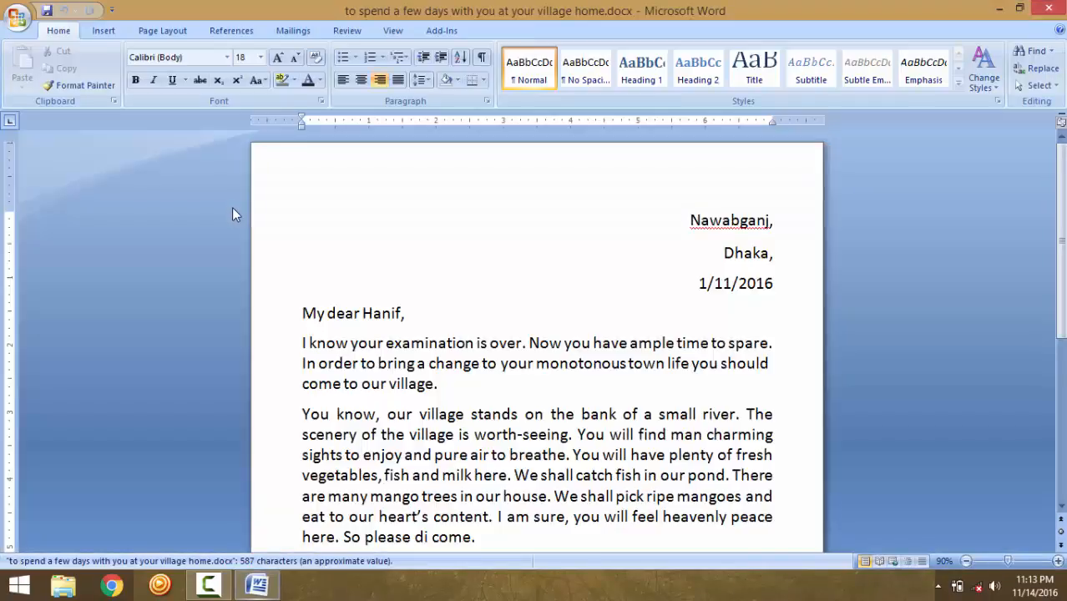
Step: Open National antham.docx from Documents and close the village home letter
{"action": "left_click", "coordinate": [17, 18]}
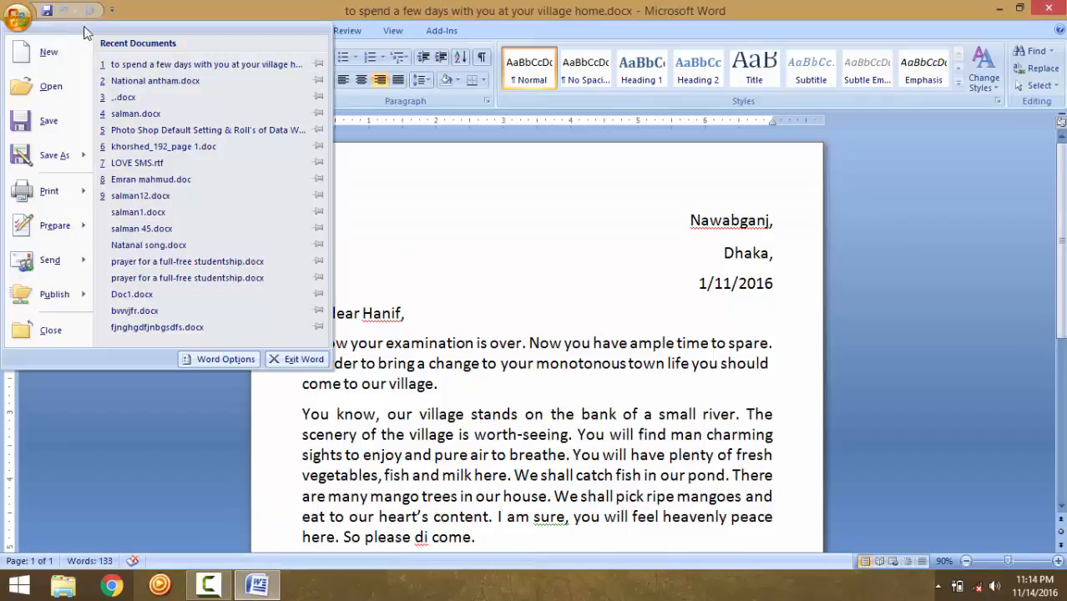
{"action": "left_click", "coordinate": [48, 86]}
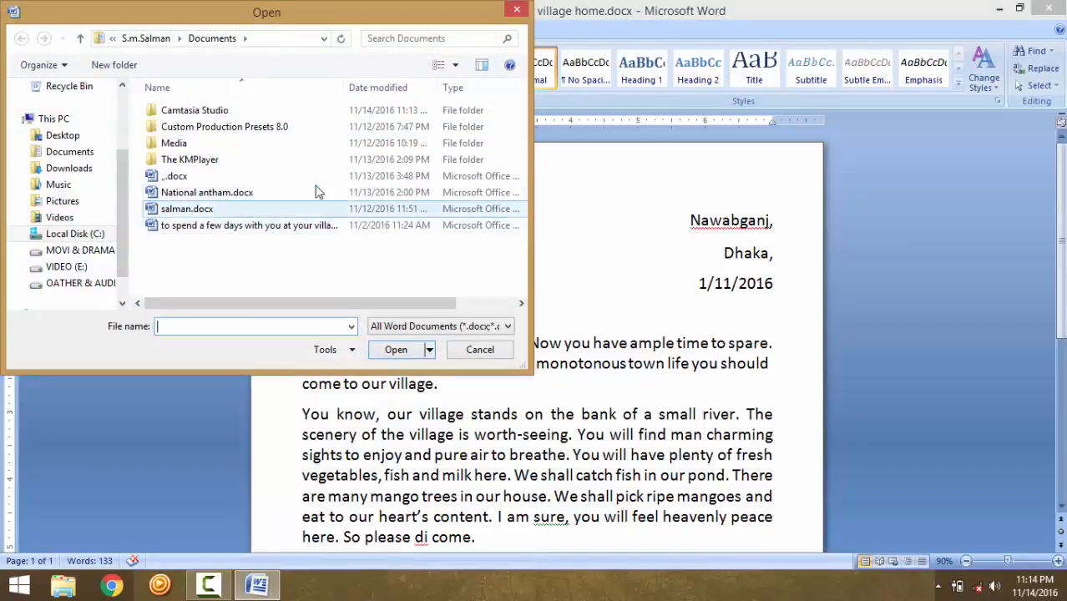
{"action": "double_click", "coordinate": [256, 195]}
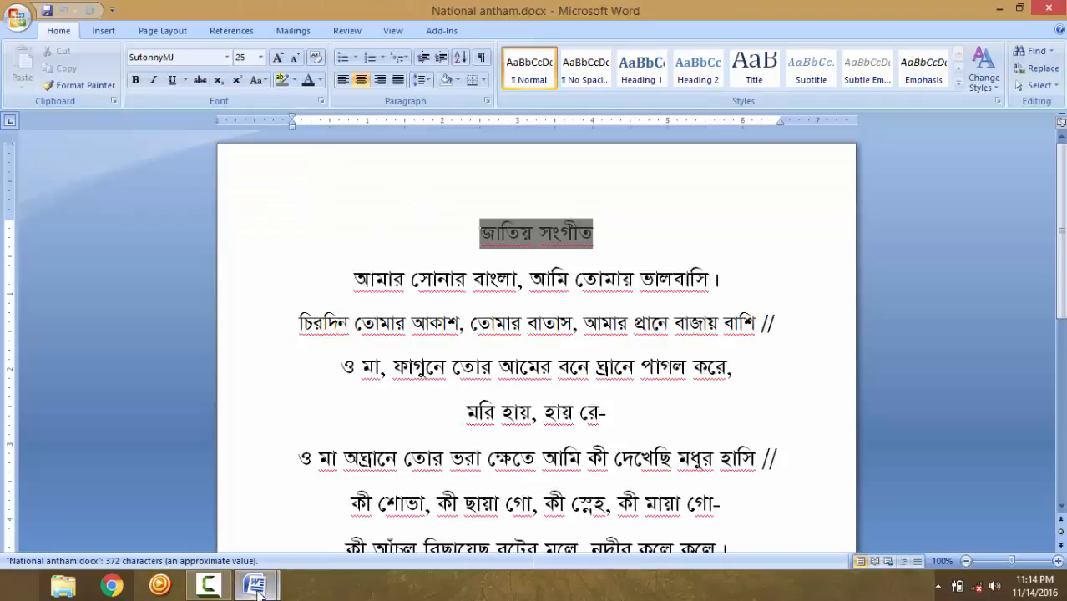
{"action": "mouse_move", "coordinate": [259, 586]}
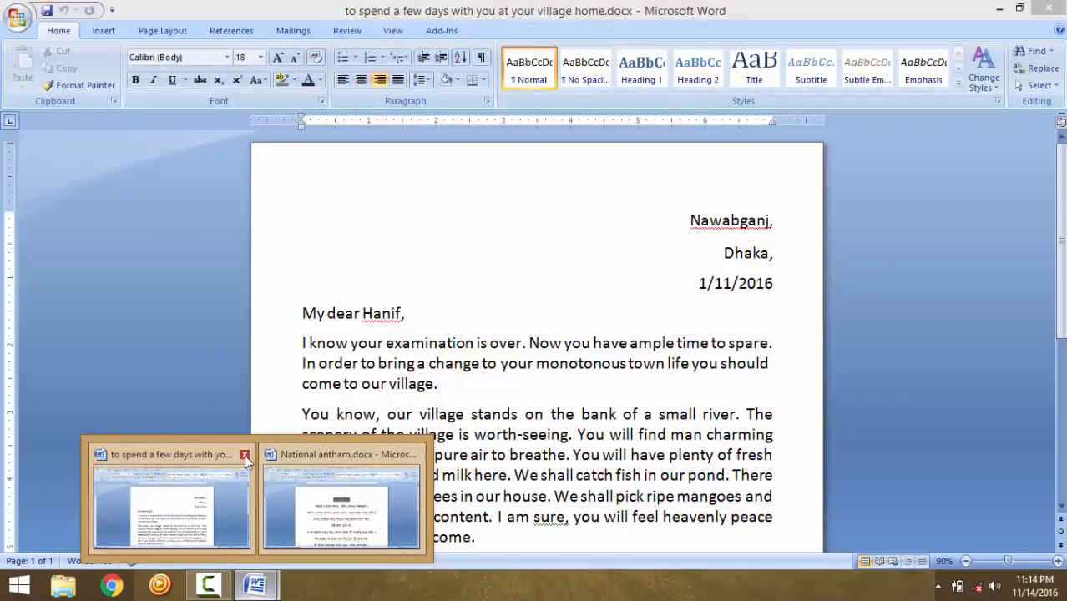
{"action": "left_click", "coordinate": [244, 455]}
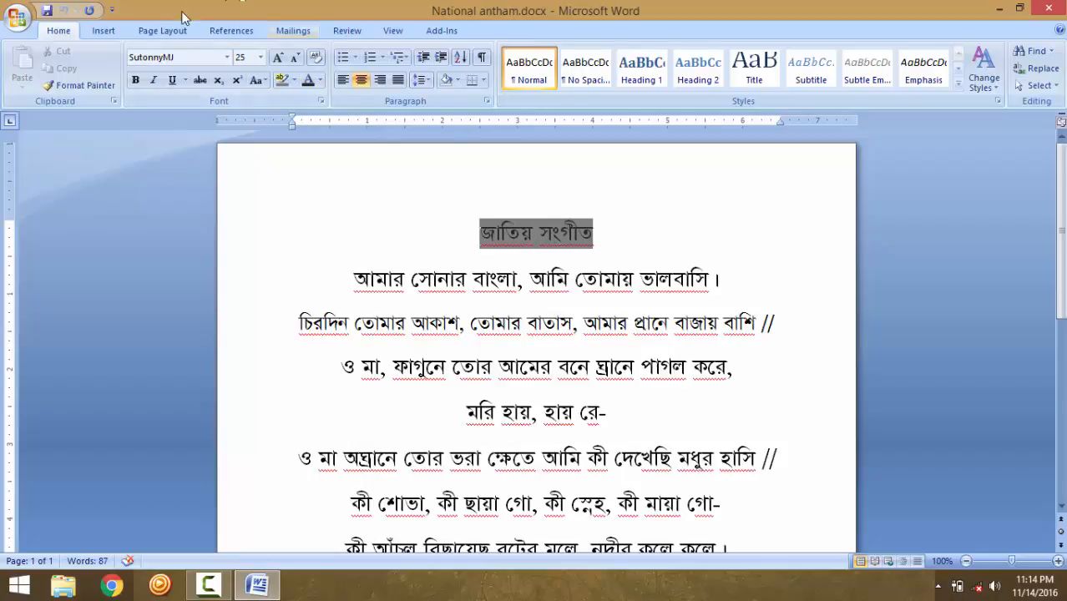
Step: View the print settings for the anthem document and dismiss them without printing
{"action": "left_click", "coordinate": [30, 26]}
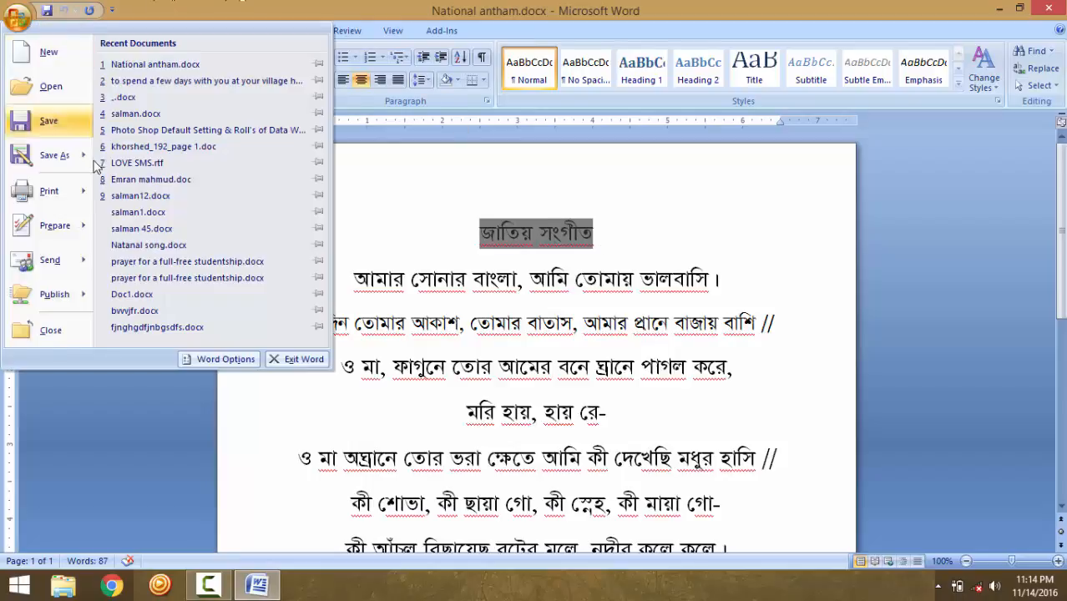
{"action": "mouse_move", "coordinate": [34, 184]}
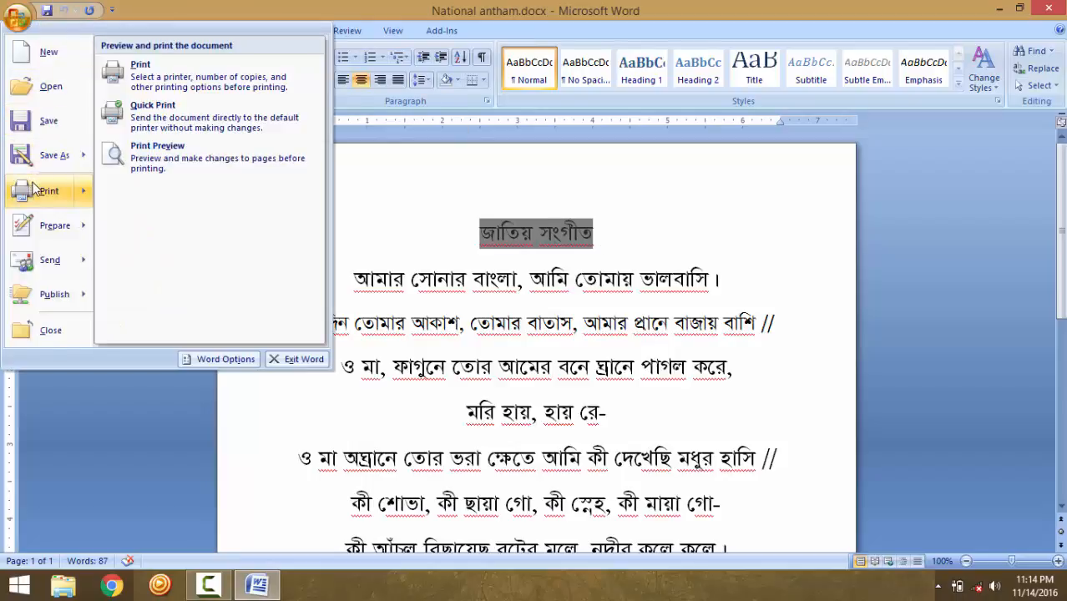
{"action": "left_click", "coordinate": [41, 193]}
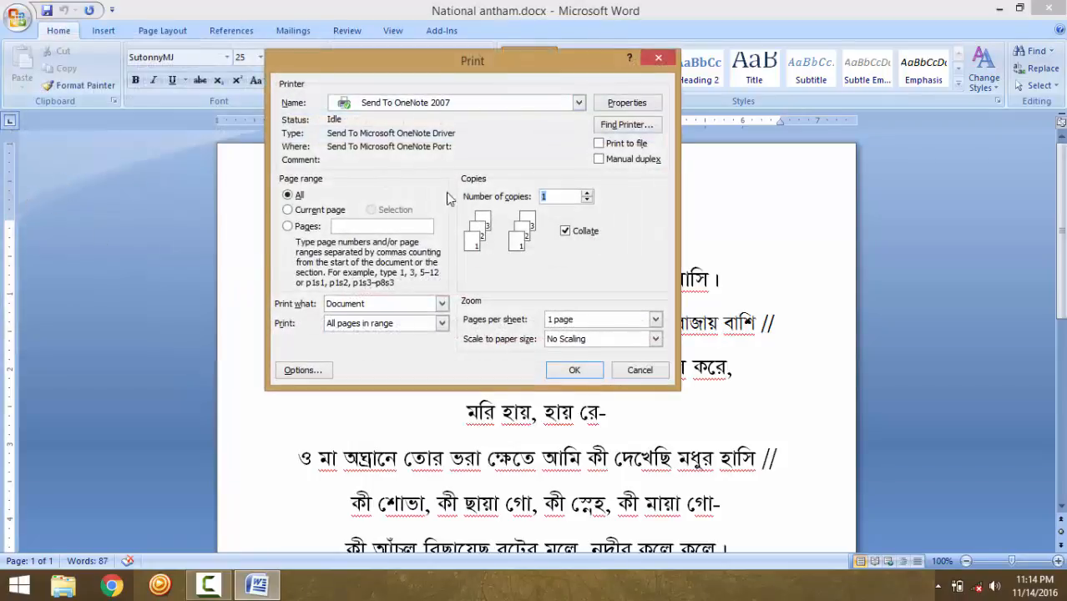
{"action": "left_click", "coordinate": [658, 58]}
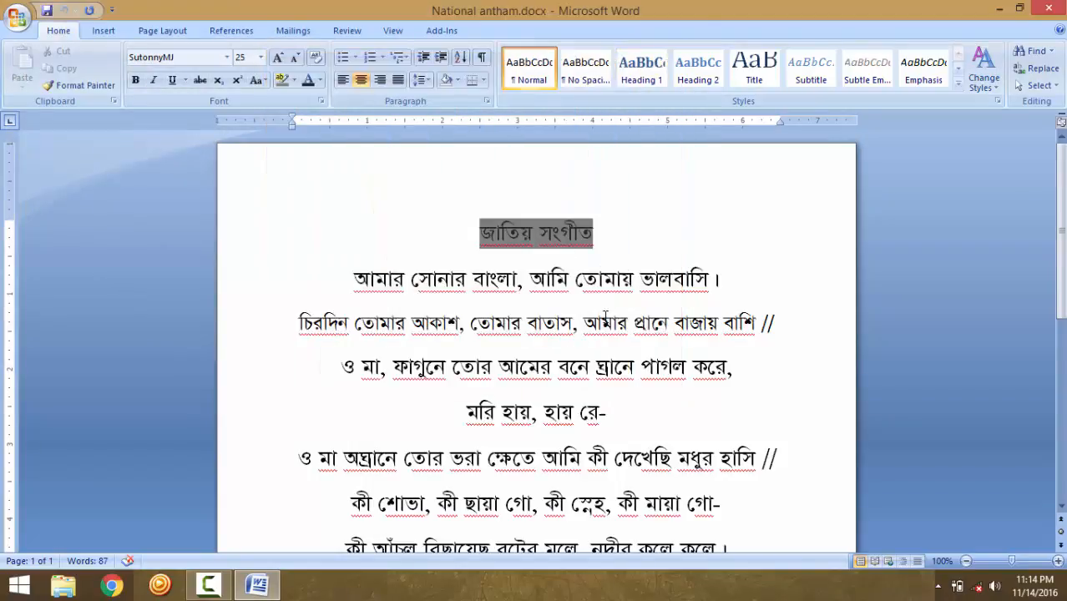
{"action": "key", "text": "ctrl+p"}
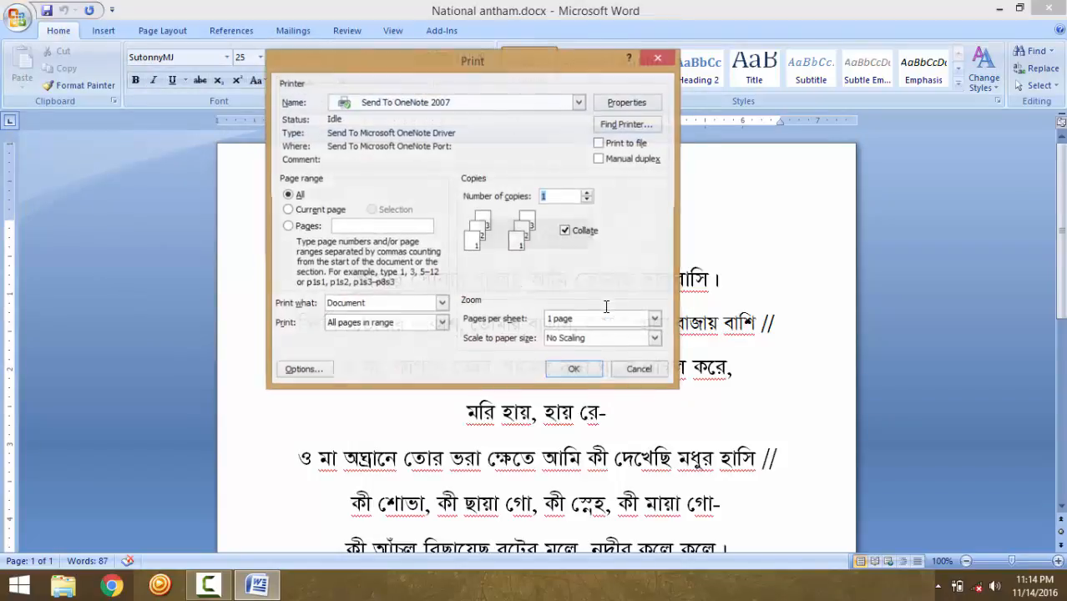
{"action": "left_click", "coordinate": [660, 371]}
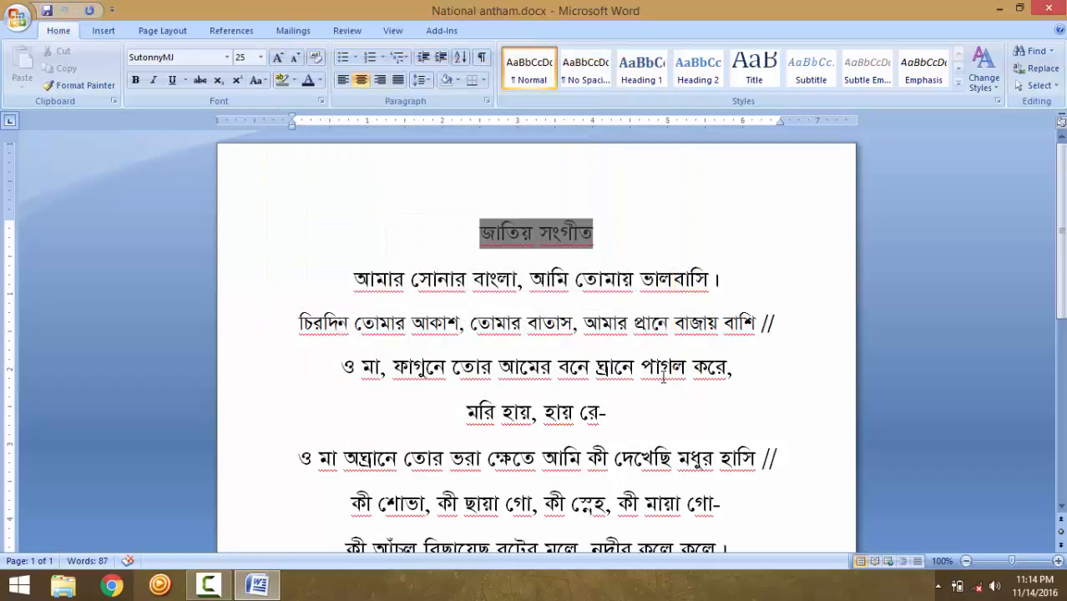
Step: Examine the anthem page in Print Preview, both at 100% magnification and as a whole page
{"action": "key", "text": "ctrl+F2"}
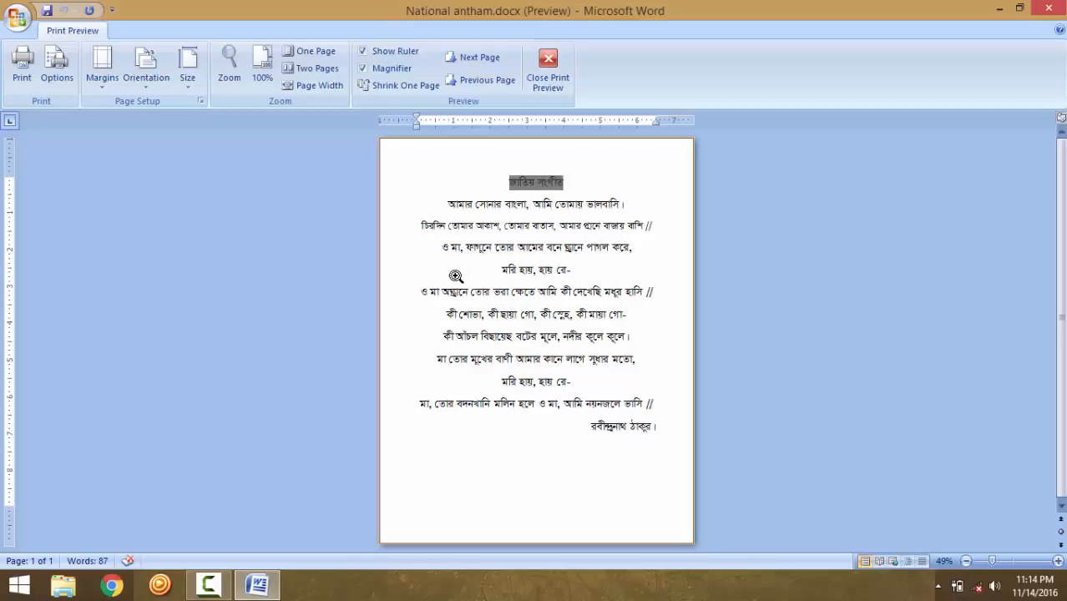
{"action": "left_click", "coordinate": [491, 274]}
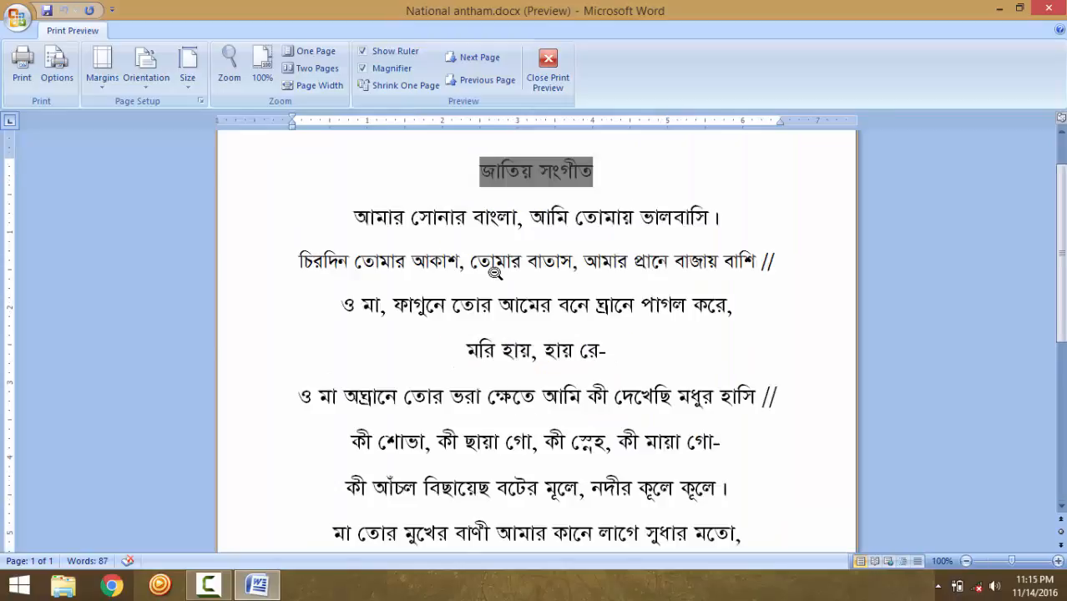
{"action": "left_click", "coordinate": [493, 274]}
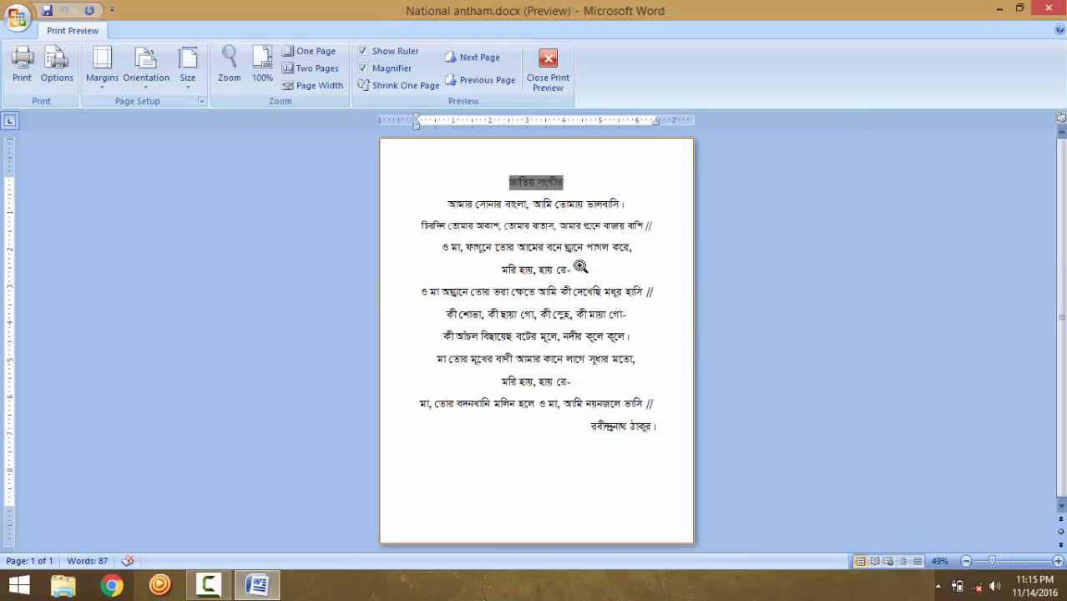
{"action": "left_click", "coordinate": [554, 82]}
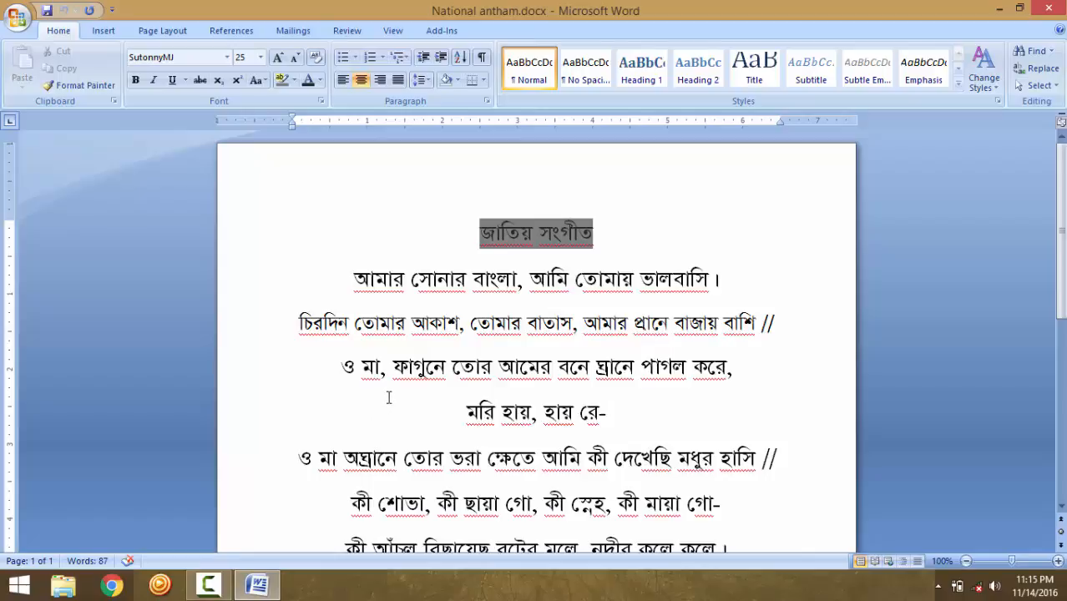
{"action": "key", "text": "ctrl+F2"}
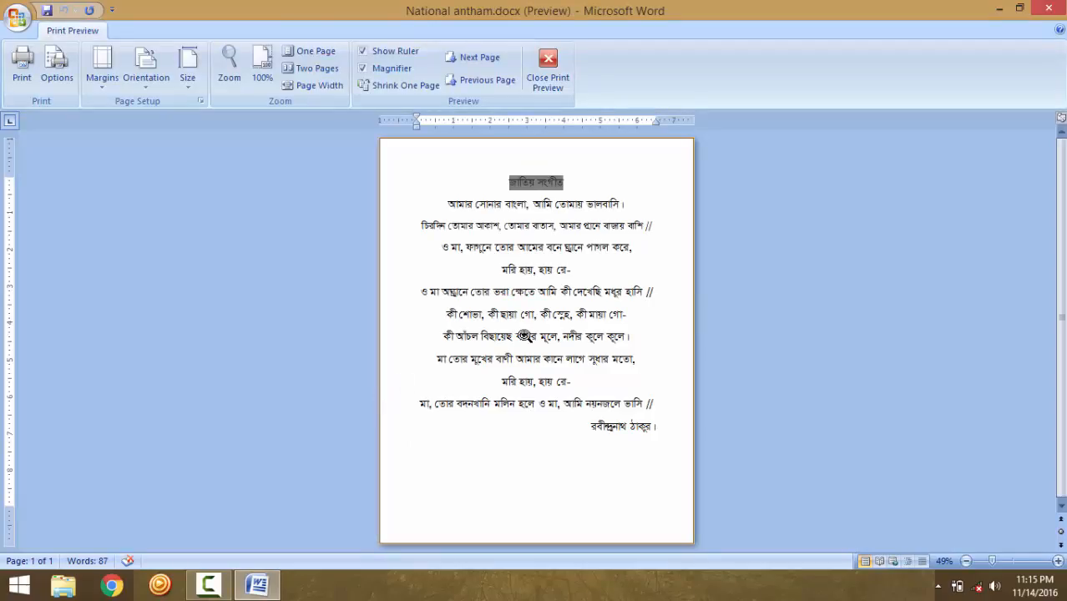
{"action": "left_click", "coordinate": [544, 268]}
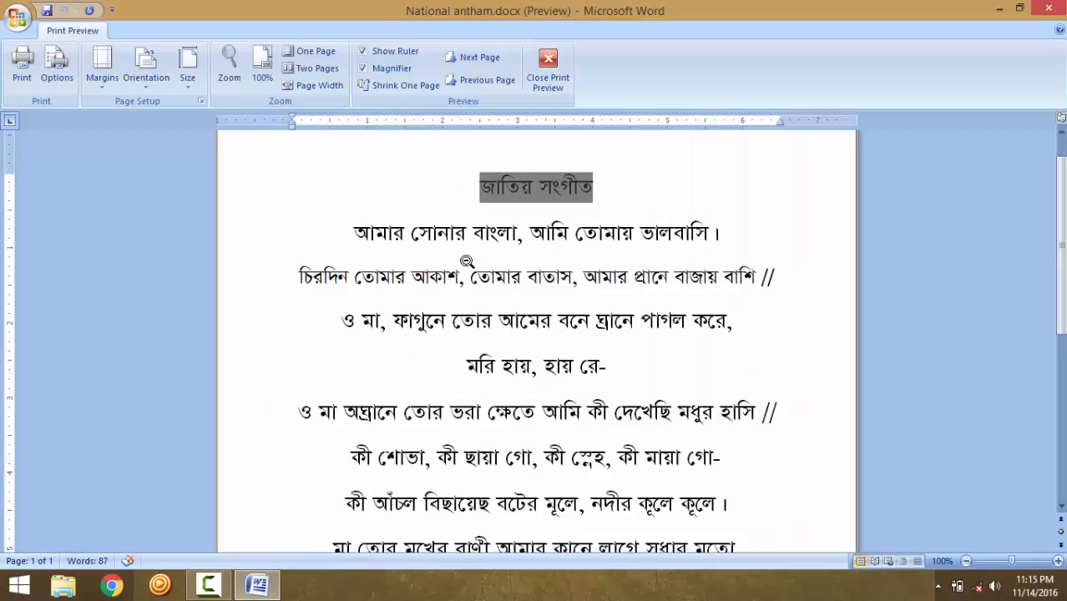
{"action": "scroll", "coordinate": [611, 390], "scroll_direction": "down", "scroll_amount": 1}
{"action": "scroll", "coordinate": [605, 394], "scroll_direction": "up", "scroll_amount": 1}
{"action": "left_click", "coordinate": [600, 398]}
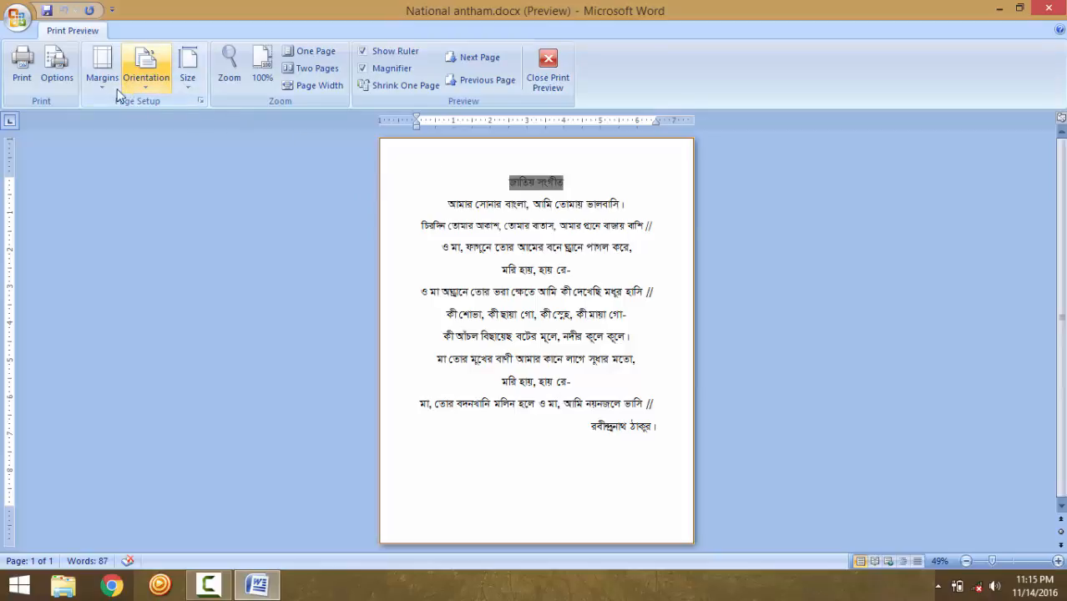
Step: Try A4 as the paper size in the preview, undo the size change and close Print Preview
{"action": "left_click", "coordinate": [189, 75]}
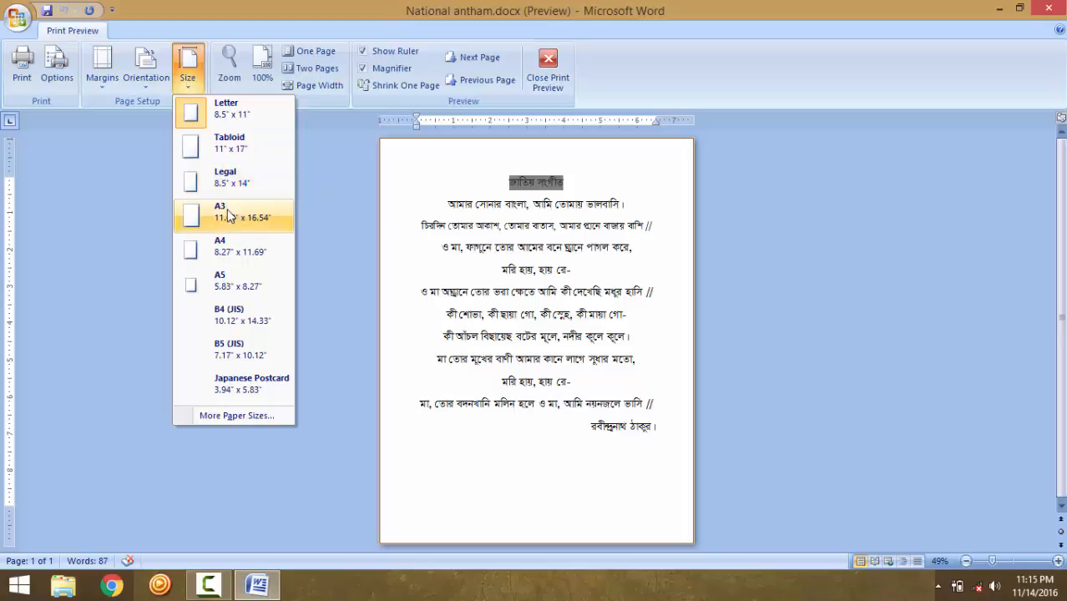
{"action": "left_click", "coordinate": [229, 250]}
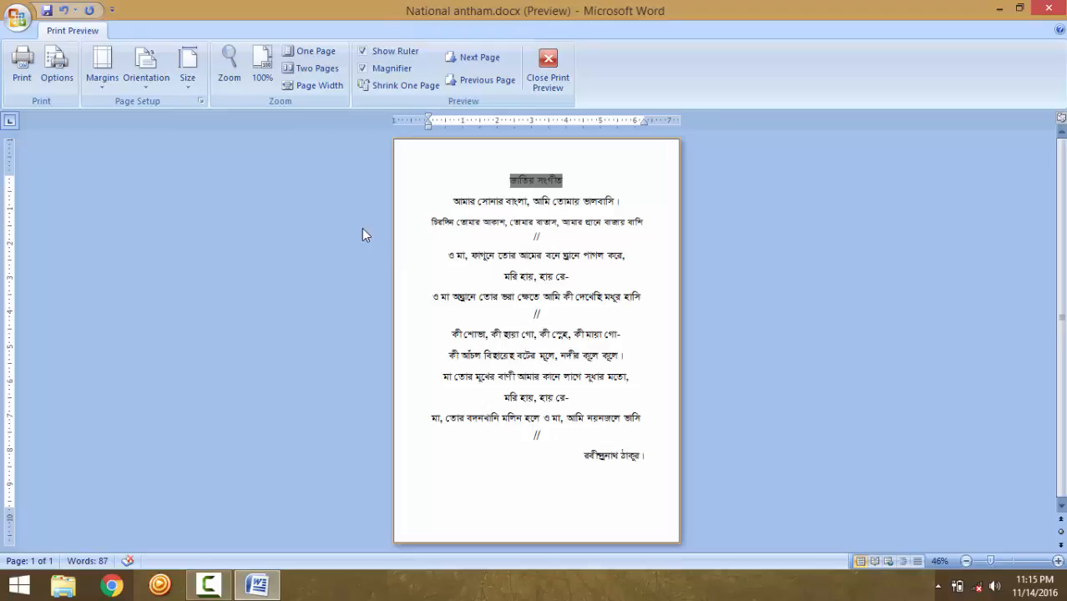
{"action": "key", "text": "ctrl+z"}
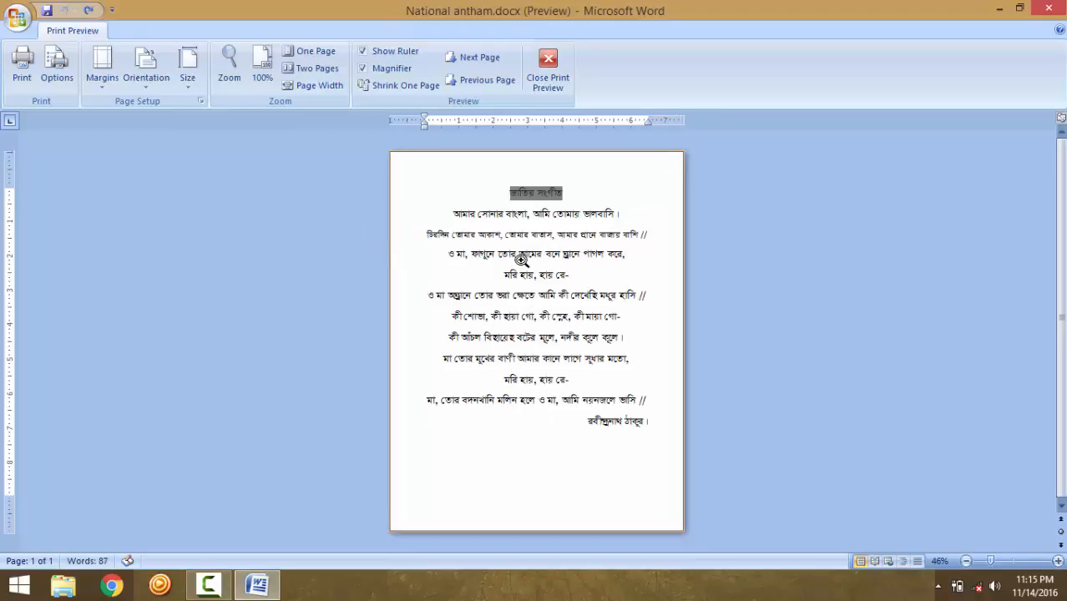
{"action": "left_click", "coordinate": [553, 74]}
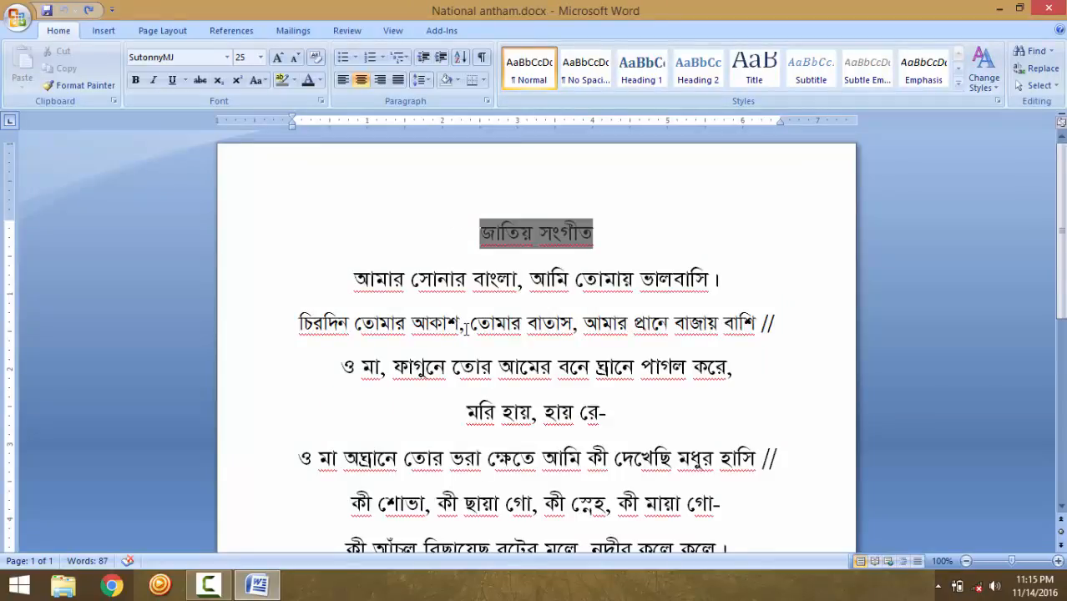
Step: Bring up the print settings for the anthem document and choose Send To OneNote 2007 as the printer
{"action": "key", "text": "ctrl+p"}
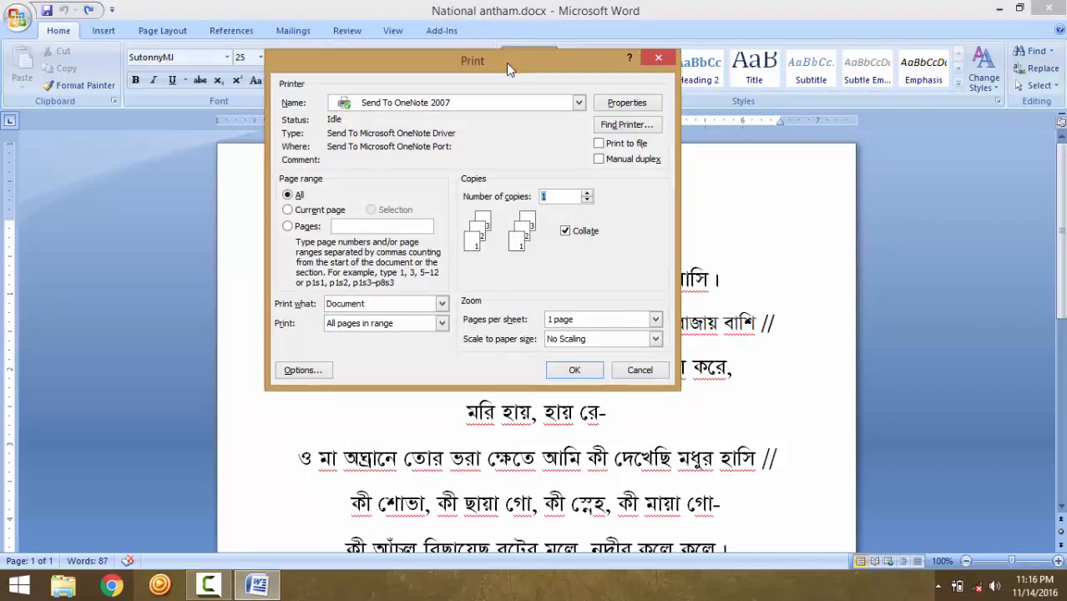
{"action": "left_click_drag", "start_coordinate": [507, 63], "coordinate": [531, 128]}
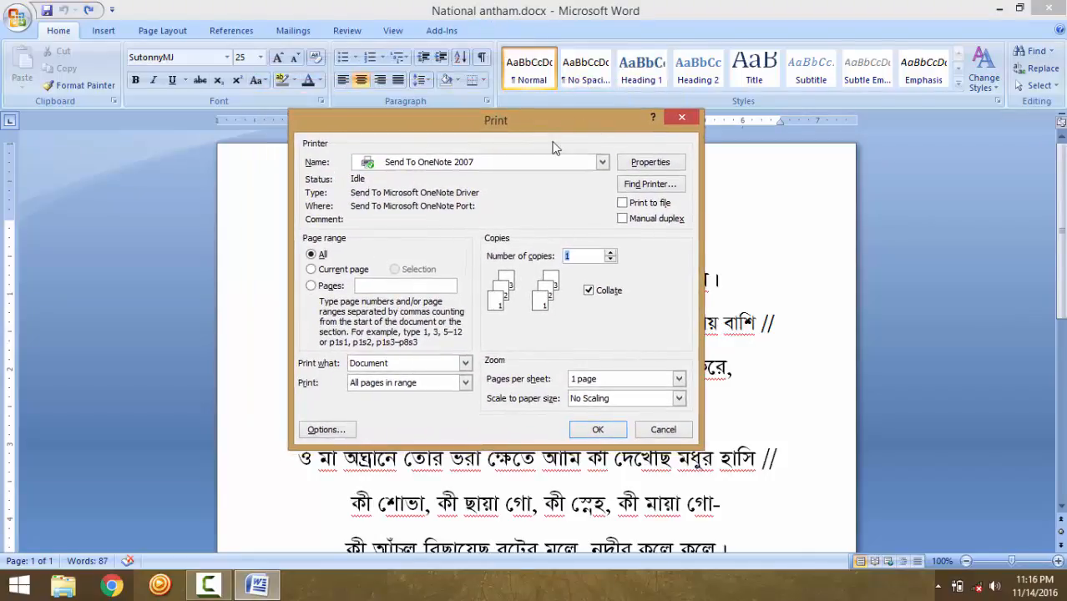
{"action": "left_click", "coordinate": [601, 164]}
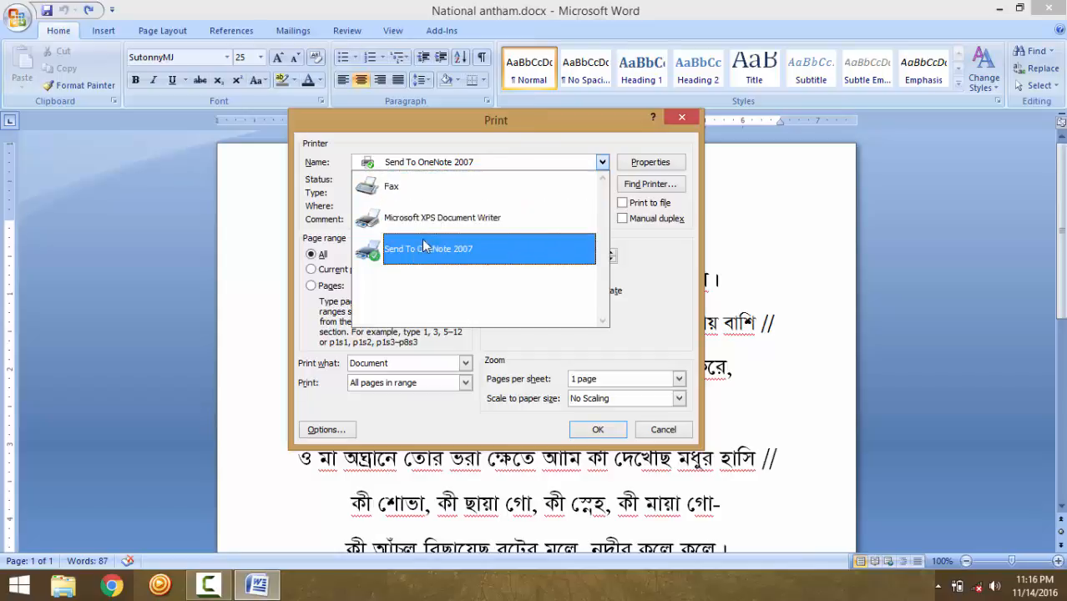
{"action": "left_click", "coordinate": [448, 254]}
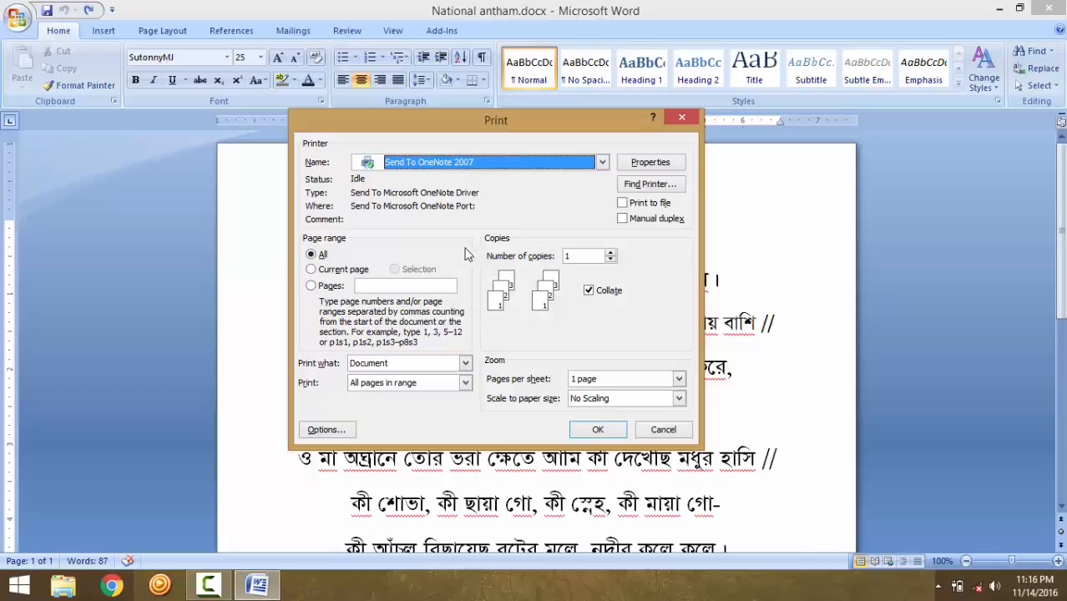
Step: Try the page ranges 1,3,5,8 and All, and set the print range to Current page
{"action": "left_click", "coordinate": [311, 270]}
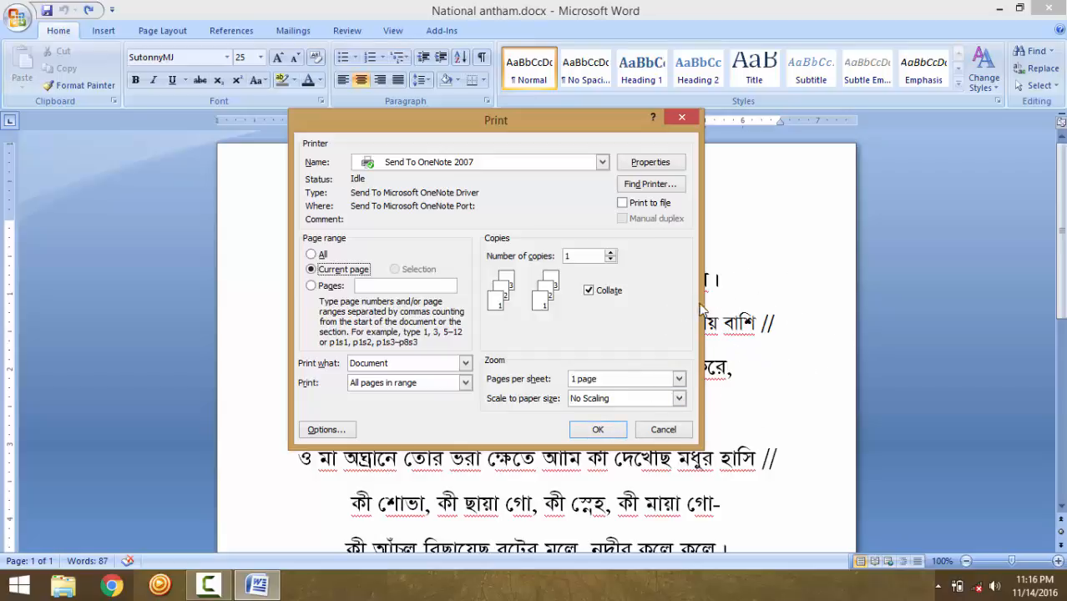
{"action": "left_click", "coordinate": [311, 285]}
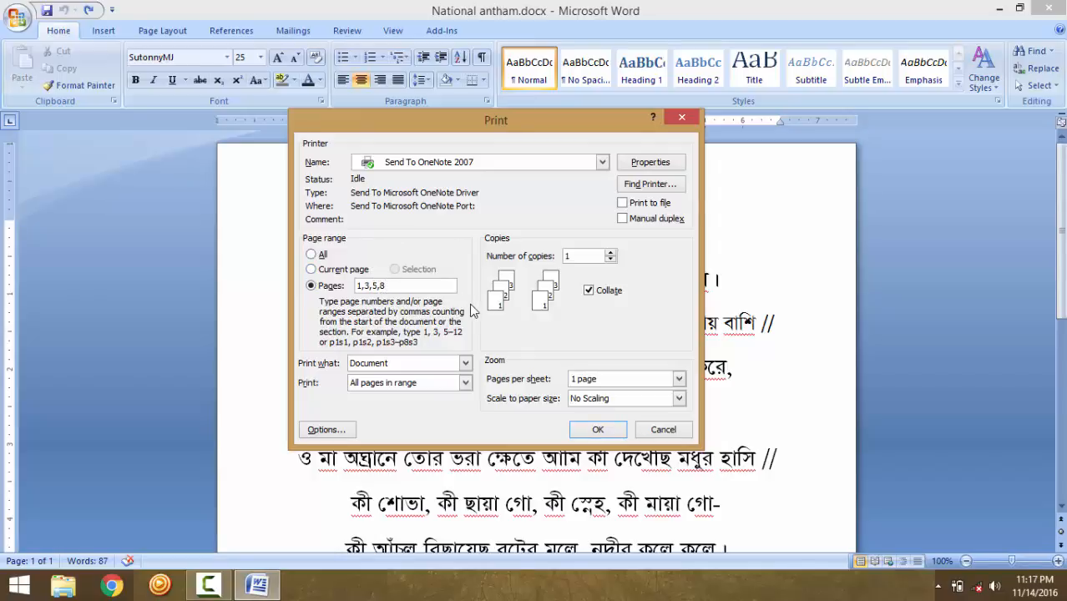
{"action": "left_click", "coordinate": [312, 270]}
{"action": "left_click", "coordinate": [314, 256]}
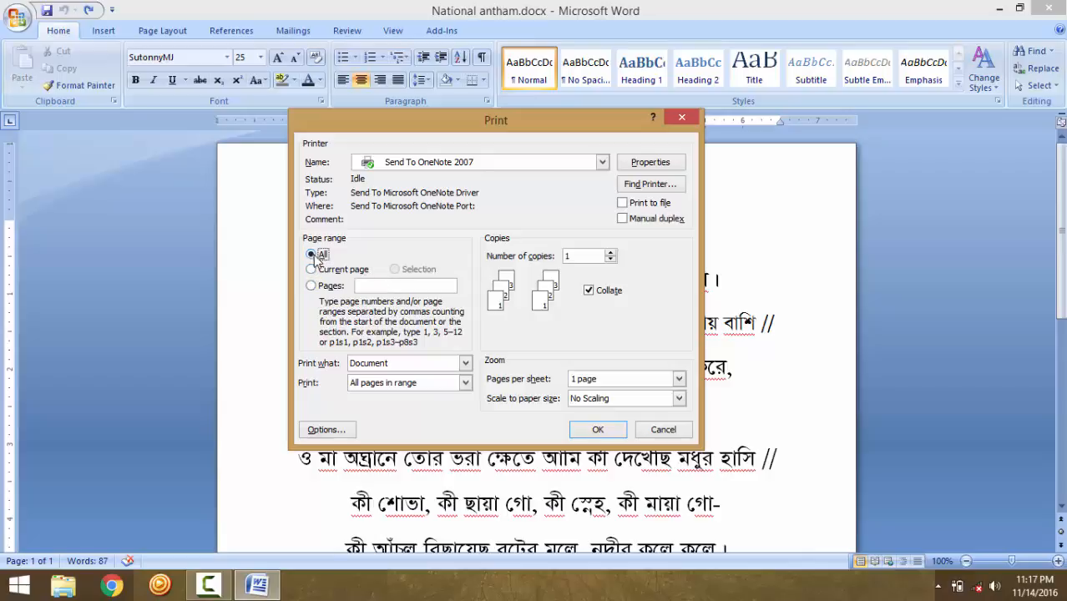
{"action": "left_click", "coordinate": [314, 270]}
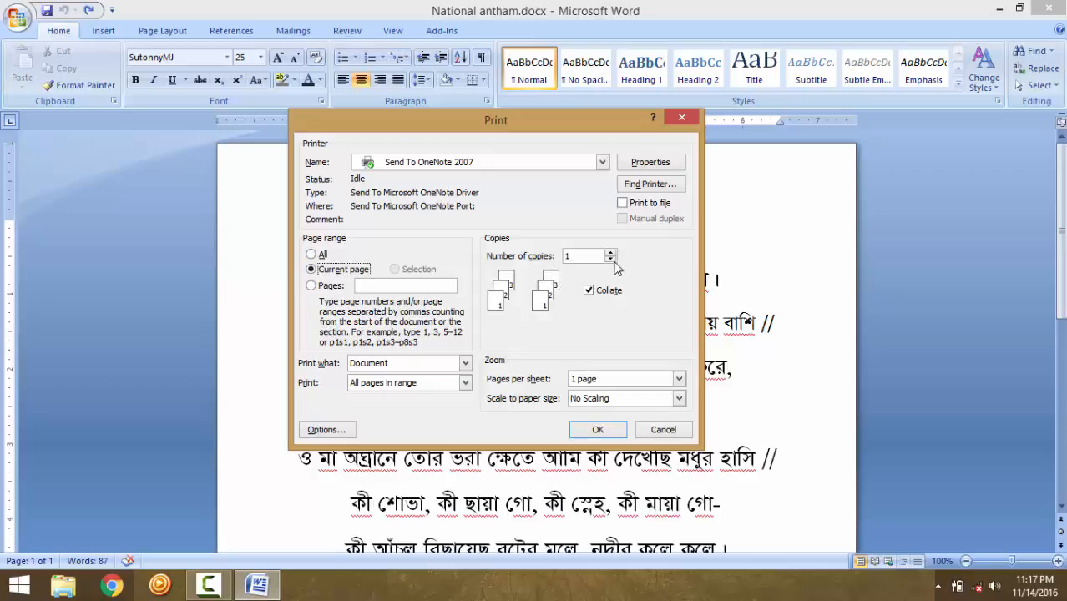
Step: Check the number of copies and the available Print what and page subset options in the print settings
{"action": "left_click", "coordinate": [569, 257]}
{"action": "left_click", "coordinate": [466, 364]}
{"action": "left_click", "coordinate": [466, 364]}
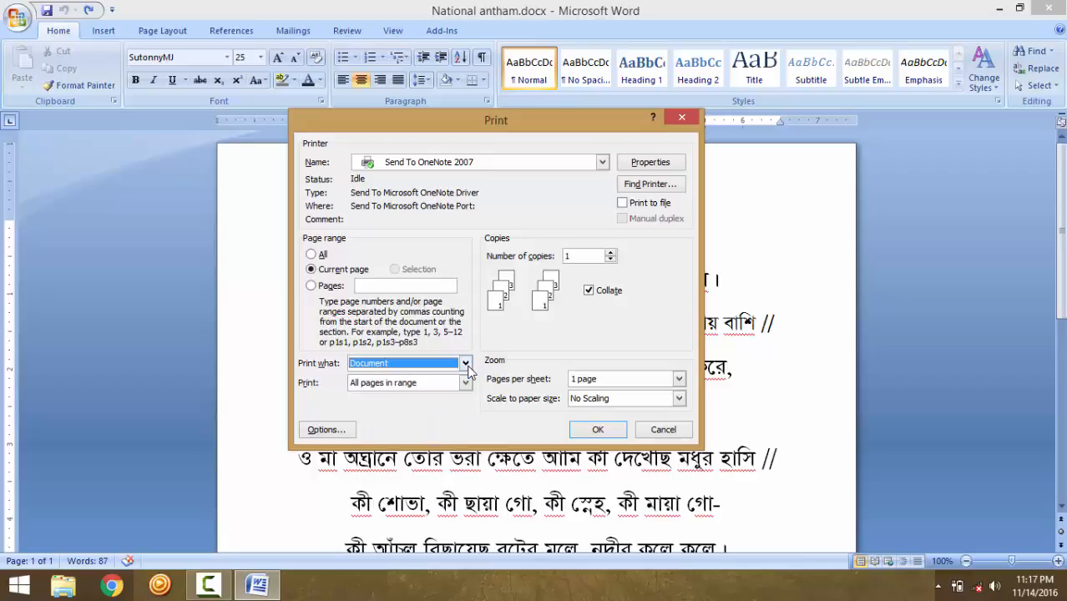
{"action": "left_click", "coordinate": [466, 383]}
{"action": "left_click", "coordinate": [469, 384]}
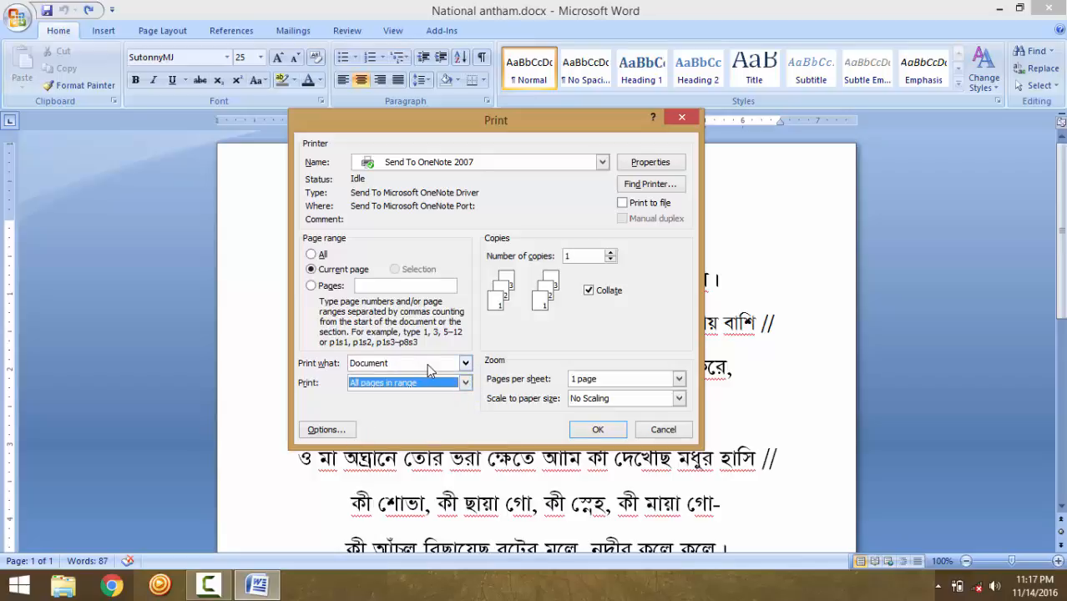
Step: Examine the available choices for Pages per sheet and Scale to paper size in the print settings
{"action": "left_click", "coordinate": [679, 380]}
{"action": "left_click", "coordinate": [680, 399]}
{"action": "left_click", "coordinate": [680, 398]}
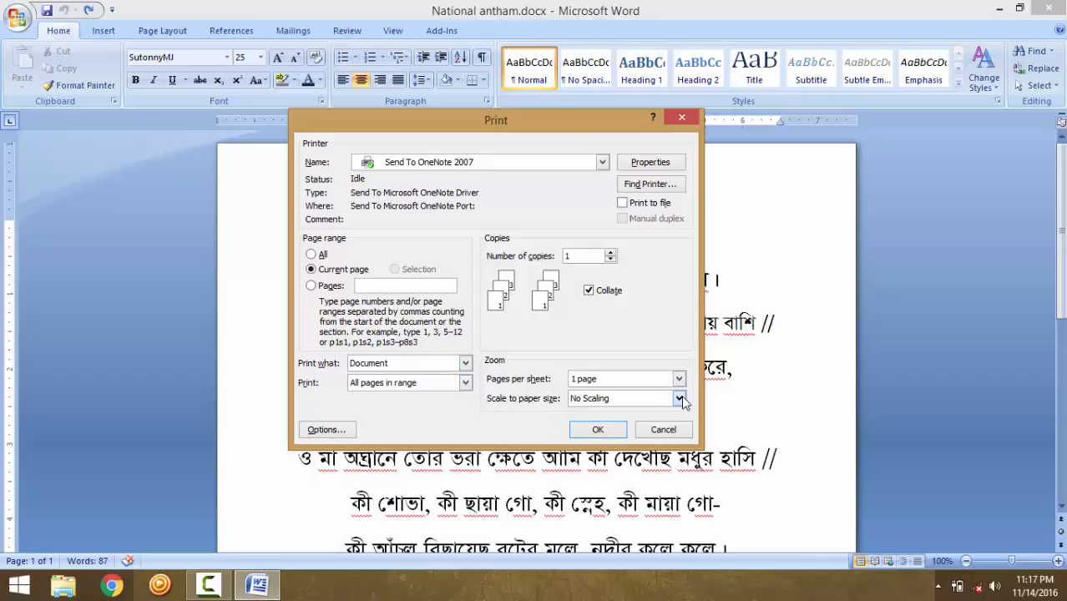
{"action": "left_click", "coordinate": [680, 398]}
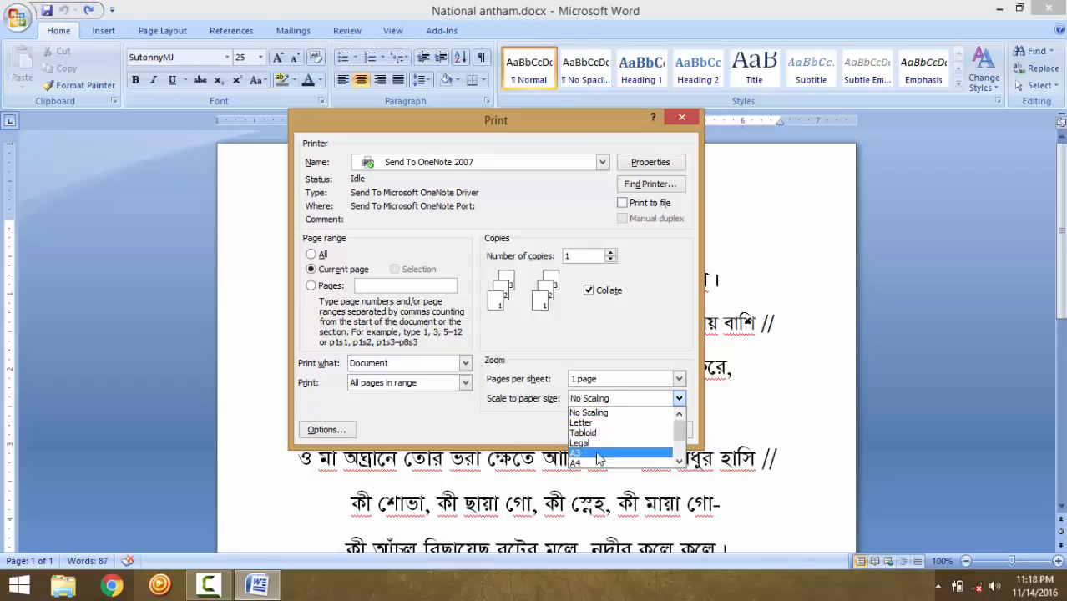
{"action": "left_click", "coordinate": [678, 404]}
{"action": "left_click", "coordinate": [678, 404]}
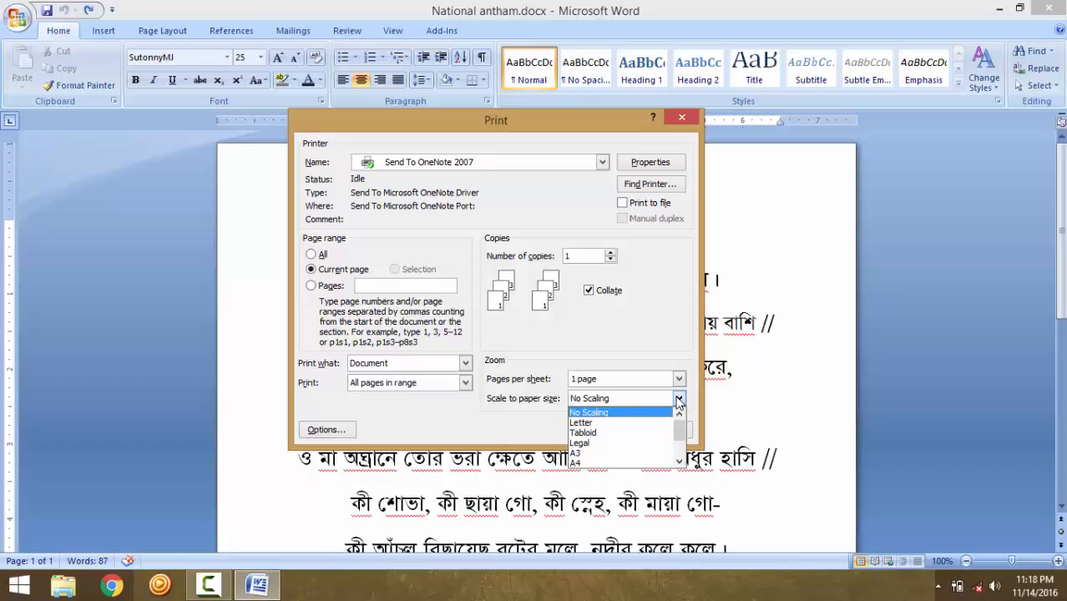
{"action": "left_click", "coordinate": [679, 380]}
{"action": "left_click", "coordinate": [679, 382]}
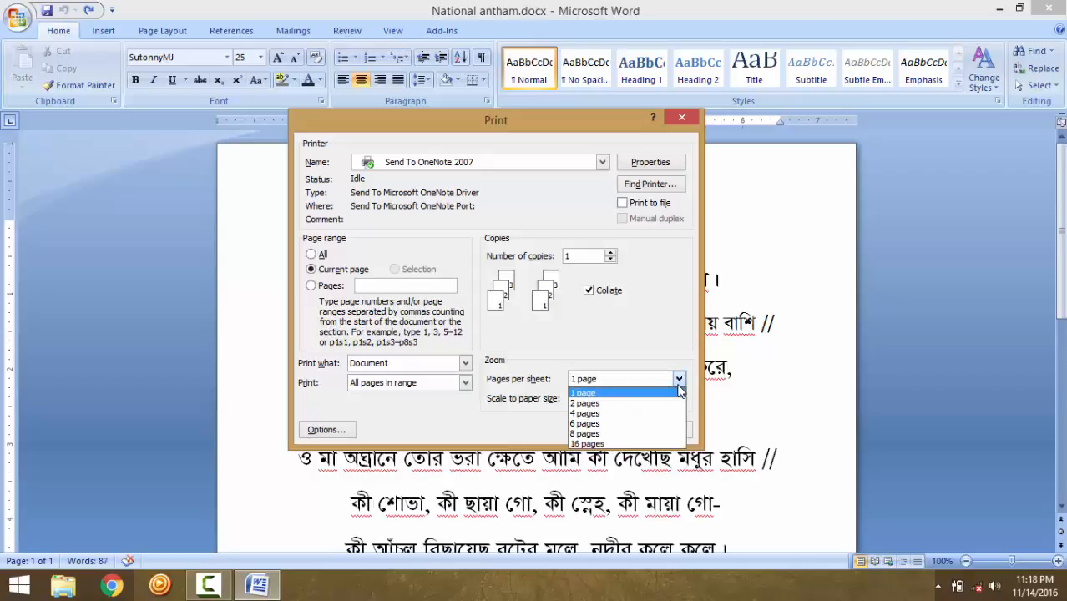
{"action": "left_click", "coordinate": [679, 386]}
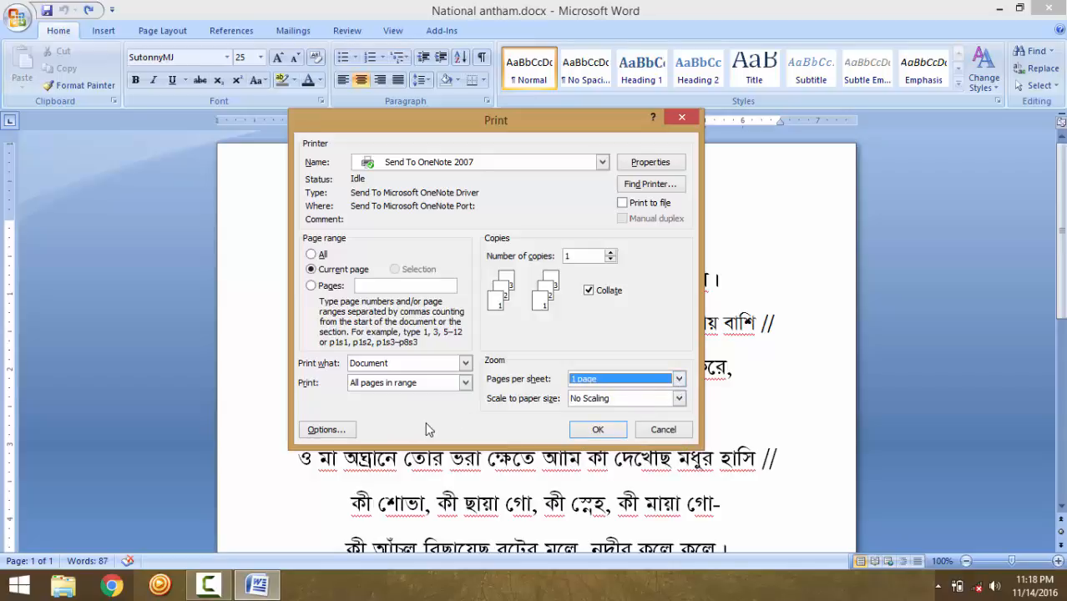
Step: Look through the Display, Popular and Proofing pages of Word Options from the print settings, and close the options
{"action": "left_click", "coordinate": [309, 430]}
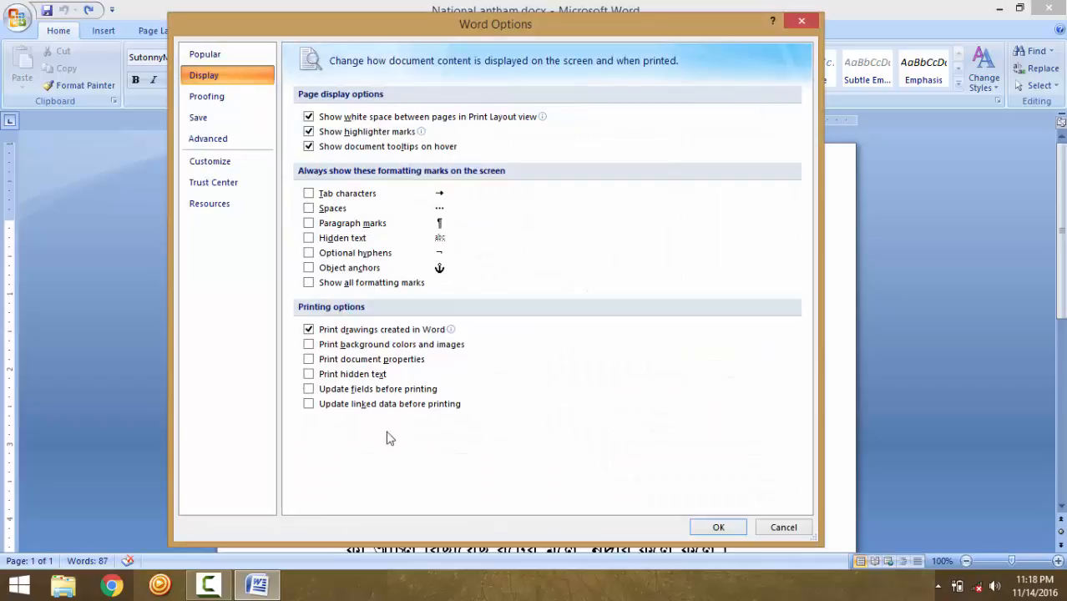
{"action": "left_click", "coordinate": [216, 55]}
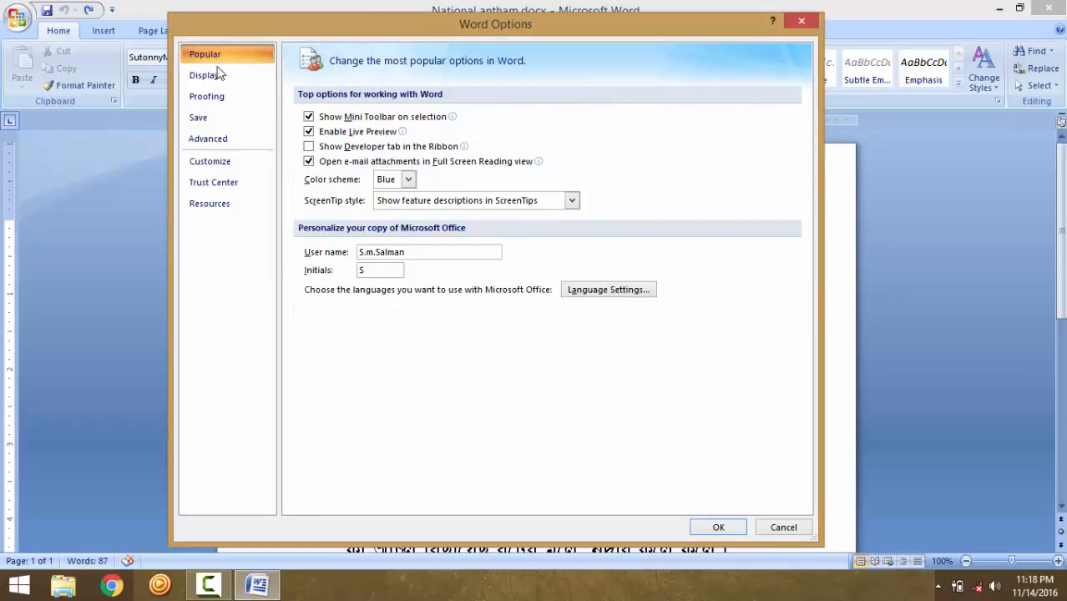
{"action": "left_click", "coordinate": [239, 96]}
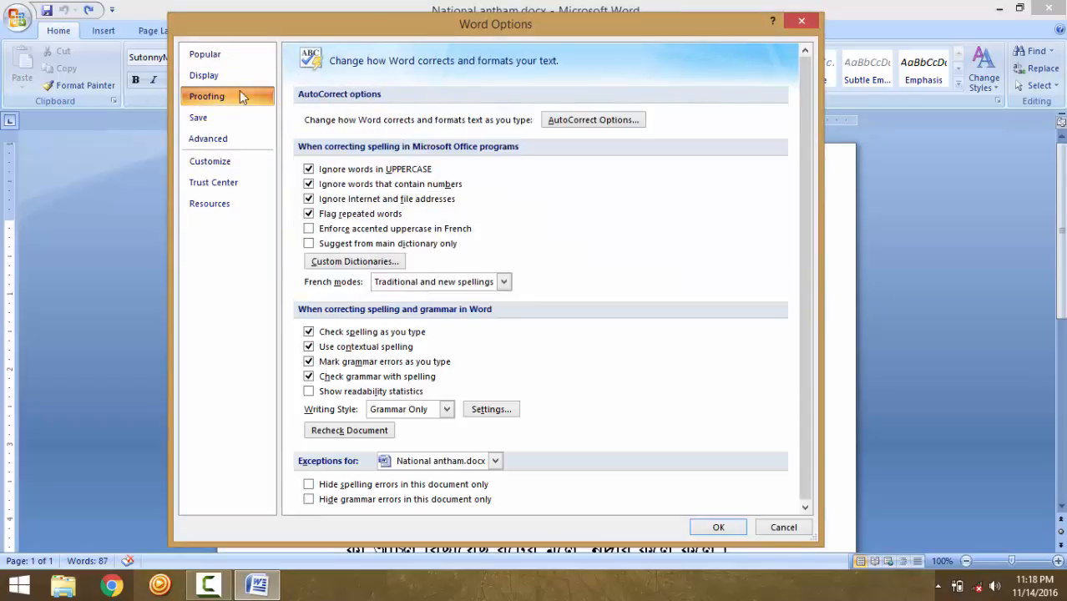
{"action": "left_click", "coordinate": [804, 24]}
Step: Print the current page of the anthem document to OneNote 2007, and close the OneNote window showing the printout
{"action": "key", "text": "ctrl+p"}
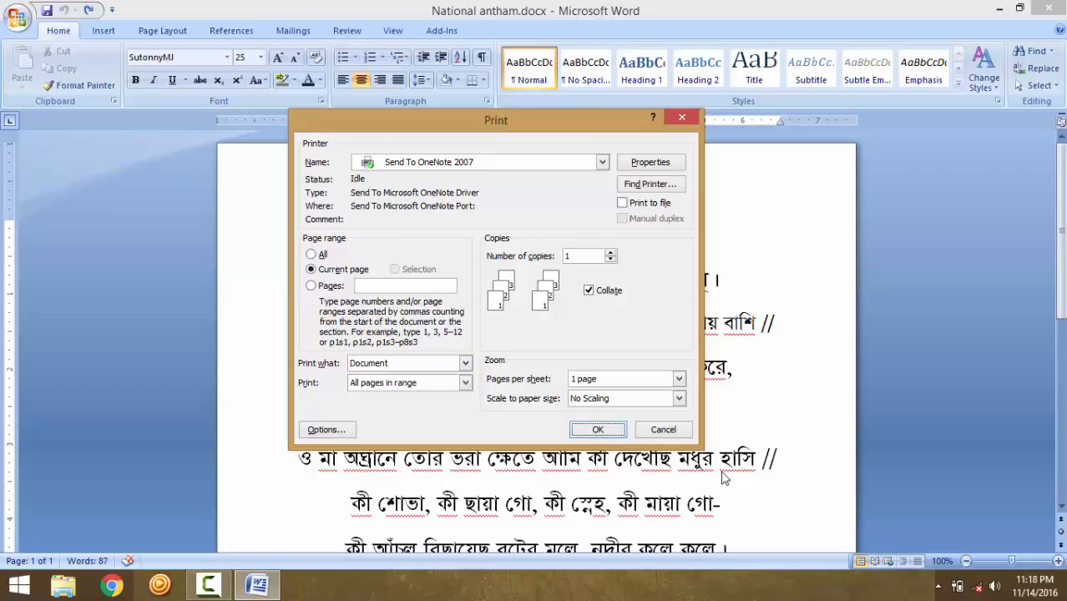
{"action": "left_click", "coordinate": [591, 431]}
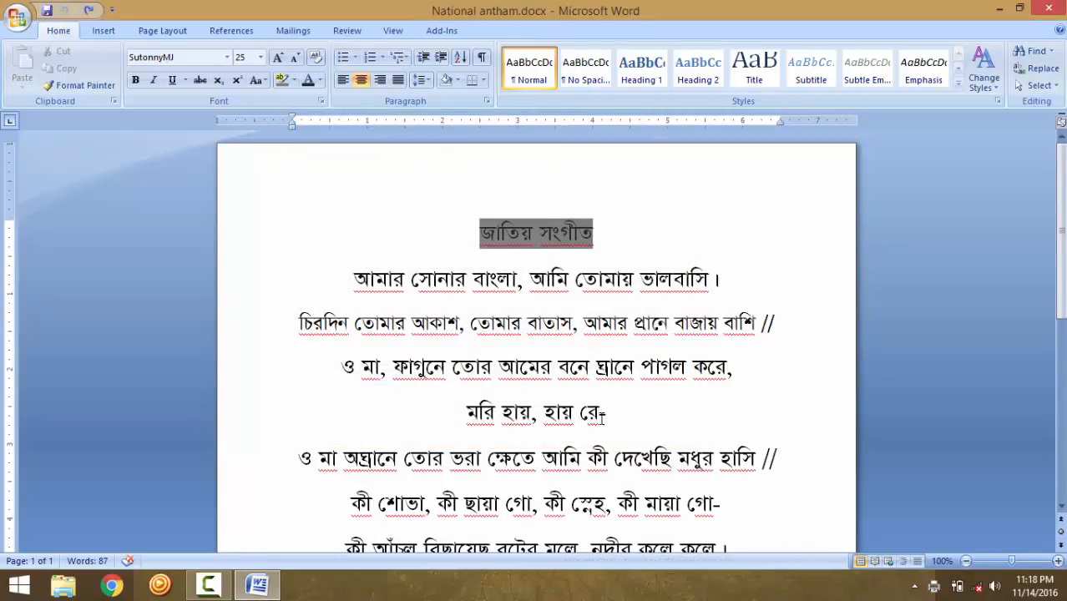
{"action": "left_click", "coordinate": [1000, 9]}
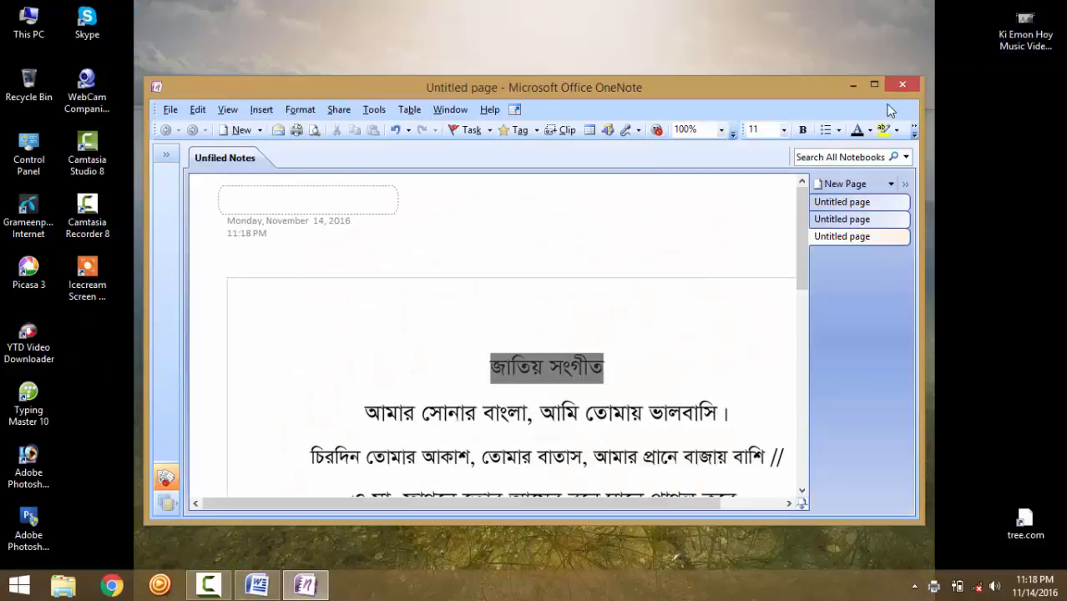
{"action": "left_click", "coordinate": [902, 84]}
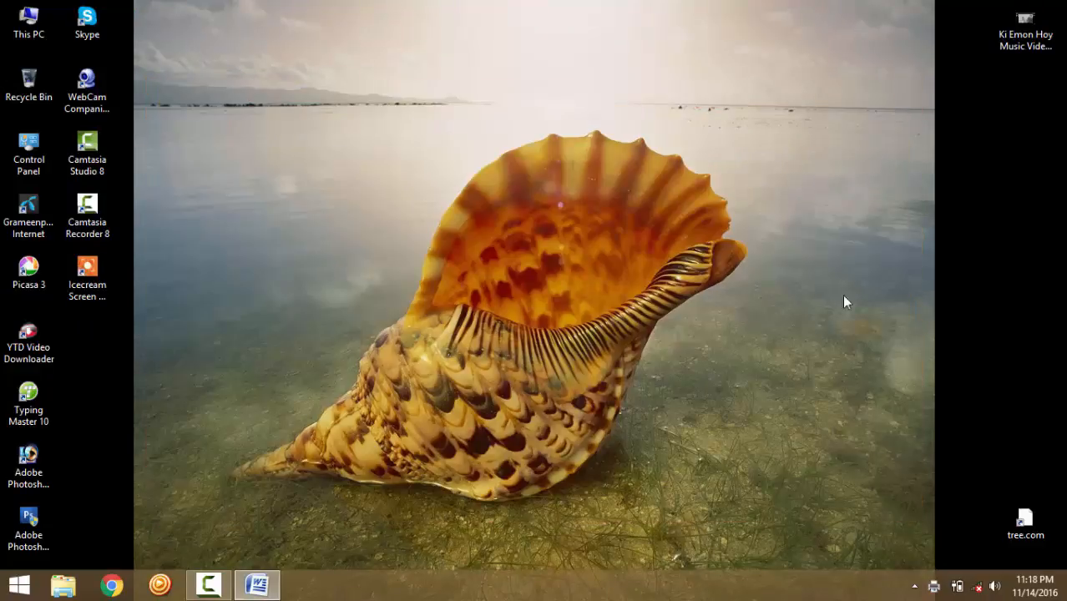
Step: Move the printer icon from the taskbar's notification area into the hidden icons
{"action": "left_click", "coordinate": [915, 591]}
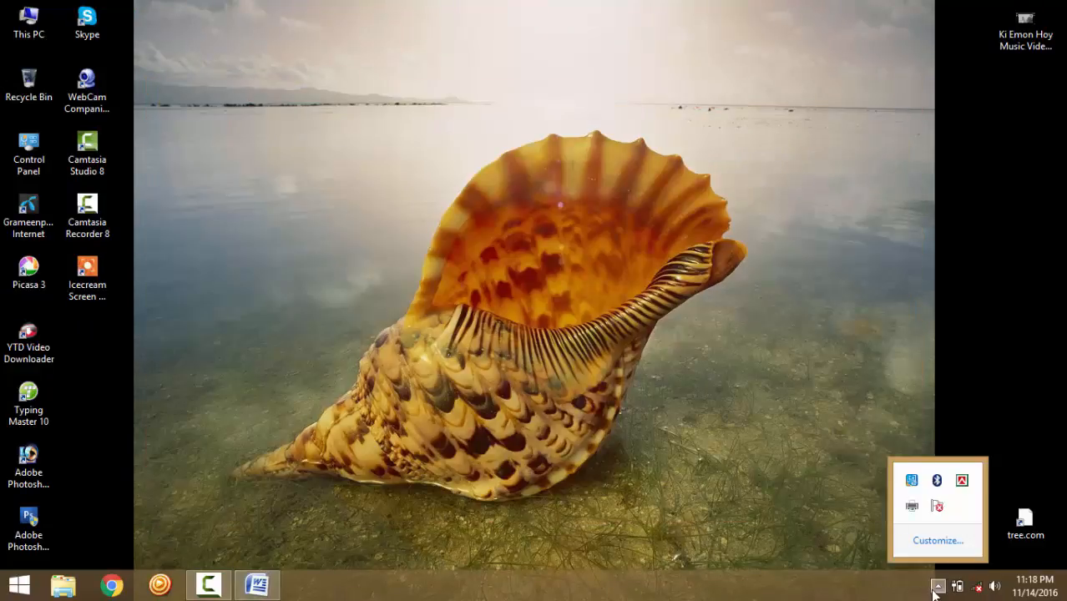
{"action": "left_click_drag", "start_coordinate": [934, 589], "coordinate": [912, 506]}
Step: Switch back to Word, review the print settings of the anthem document and close them without printing
{"action": "left_click", "coordinate": [258, 585]}
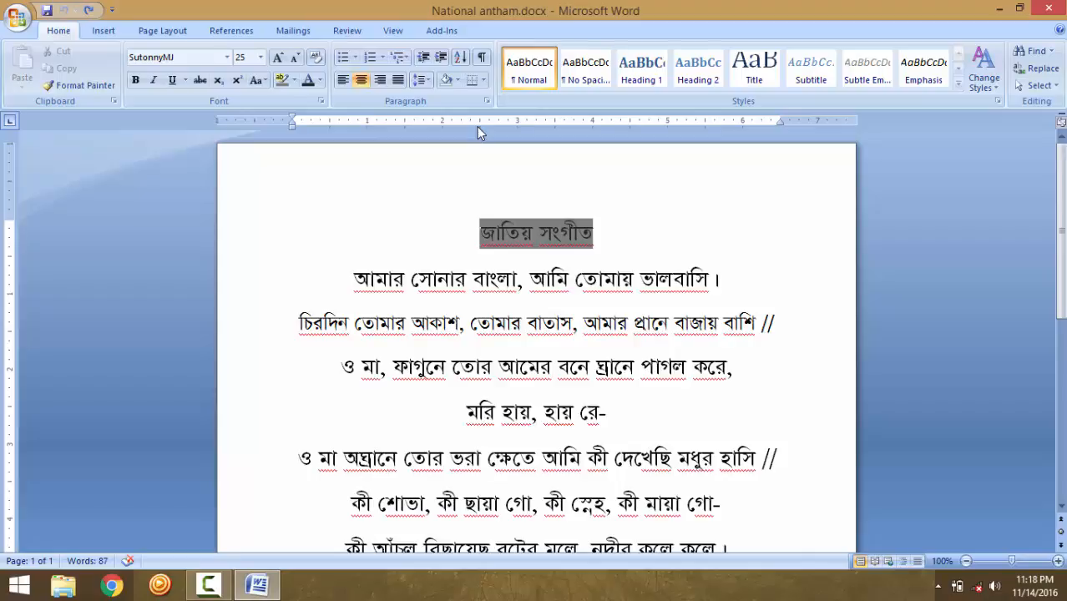
{"action": "key", "text": "ctrl+p"}
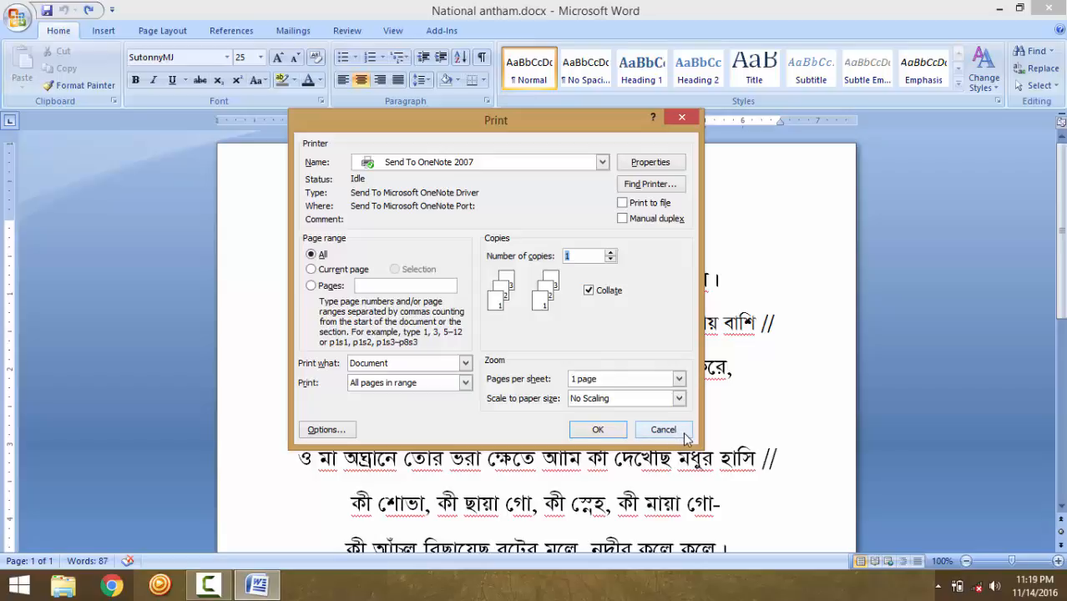
{"action": "left_click", "coordinate": [684, 118]}
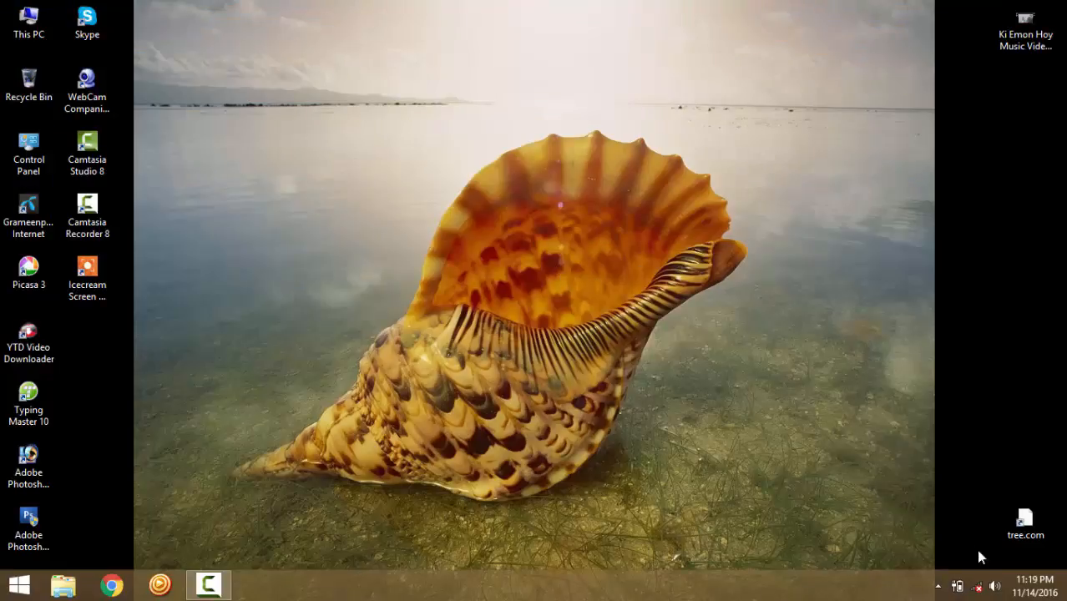
{"action": "left_click", "coordinate": [936, 587]}
{"action": "left_click", "coordinate": [668, 310]}
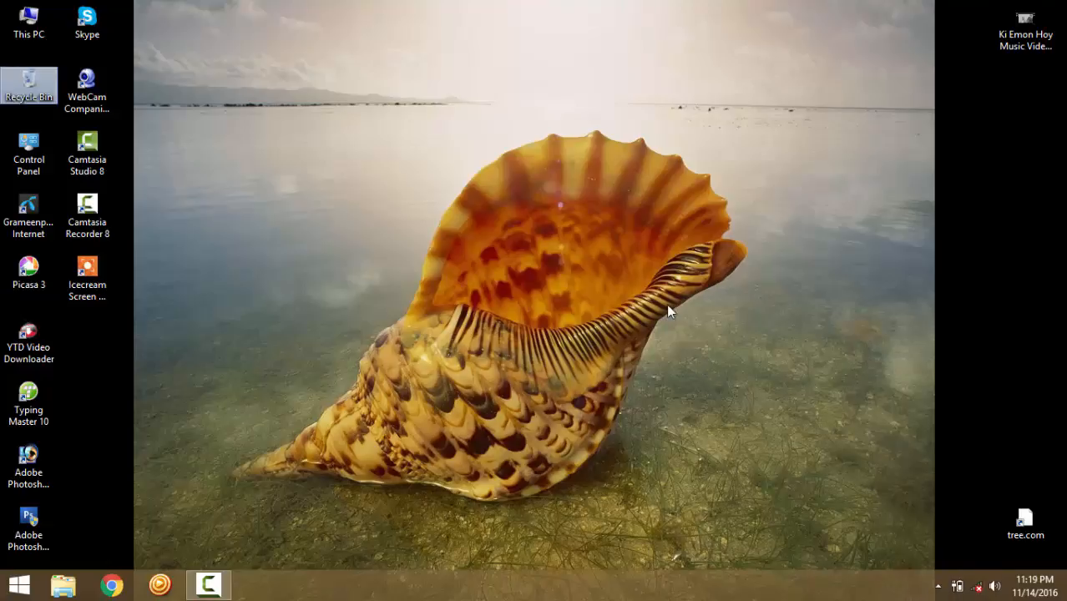
{"action": "right_click", "coordinate": [555, 175]}
{"action": "left_click", "coordinate": [634, 220]}
{"action": "right_click", "coordinate": [633, 215]}
{"action": "left_click", "coordinate": [672, 258]}
{"action": "right_click", "coordinate": [673, 259]}
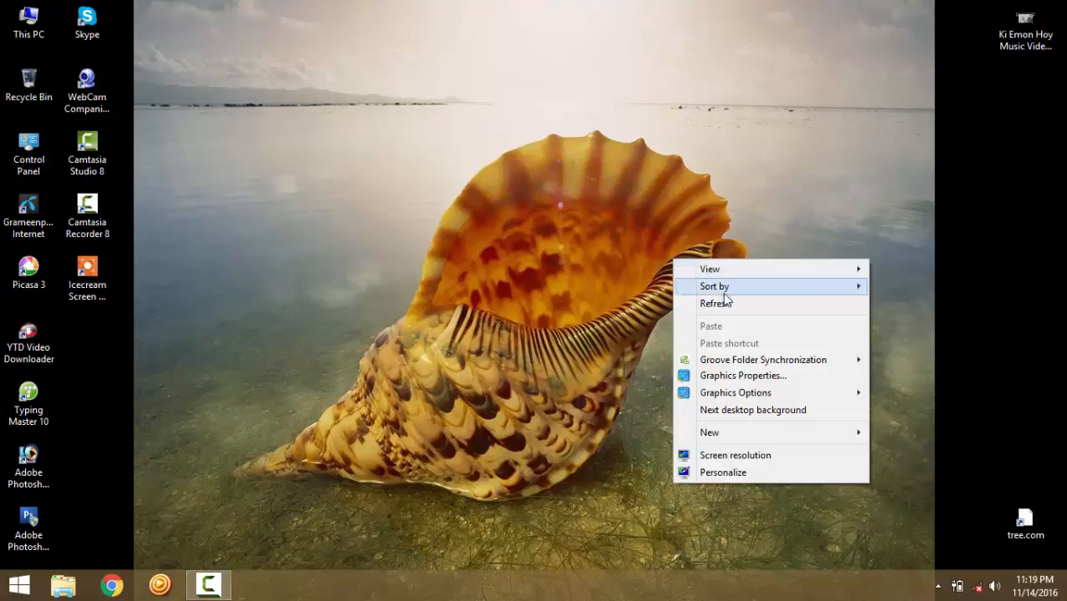
{"action": "left_click", "coordinate": [731, 304]}
{"action": "right_click", "coordinate": [741, 313]}
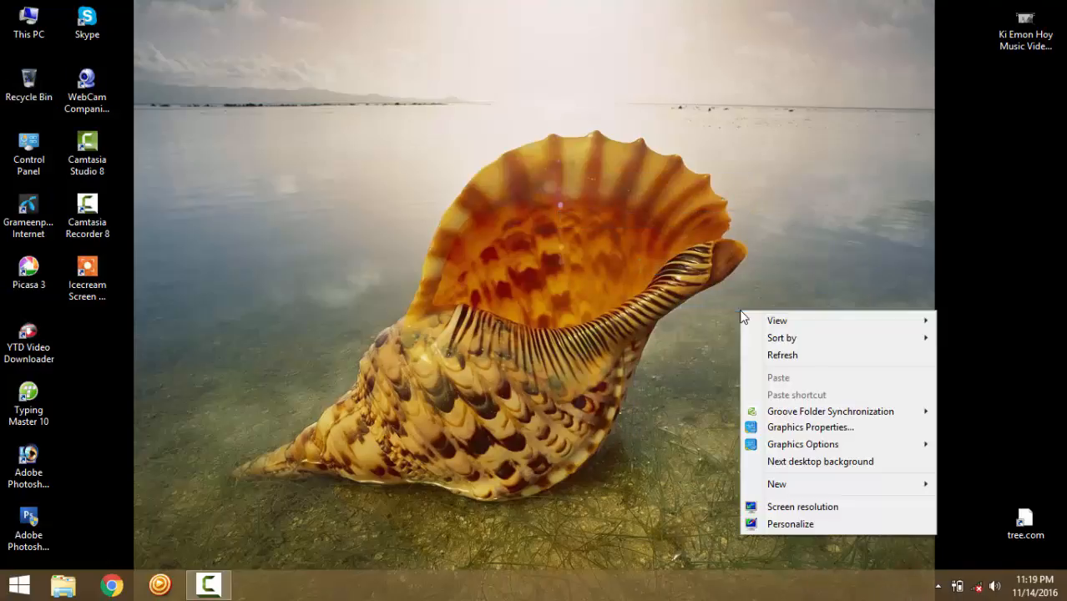
{"action": "left_click", "coordinate": [795, 354]}
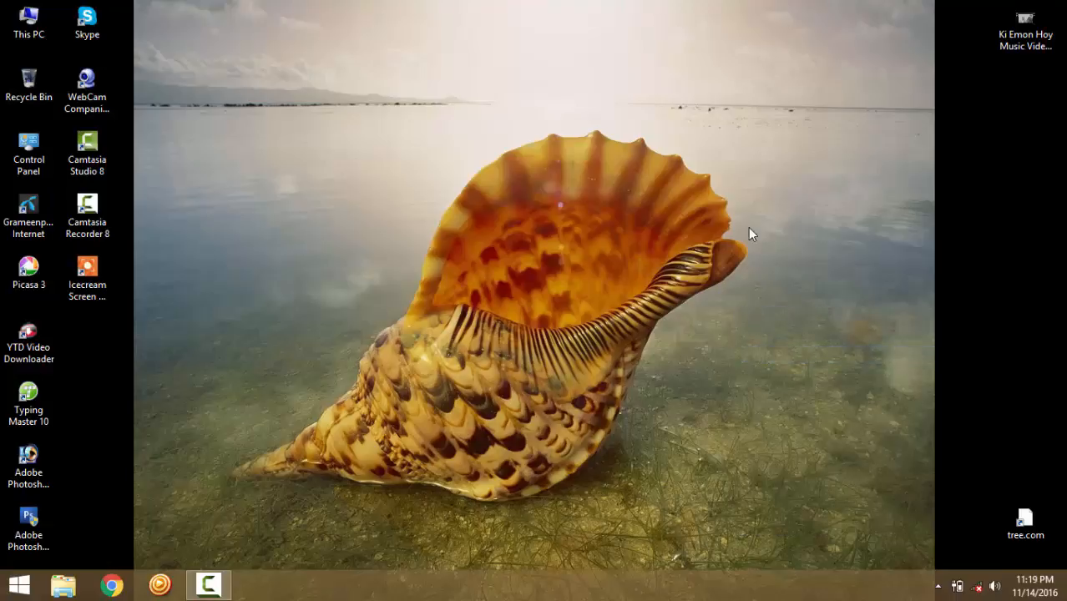